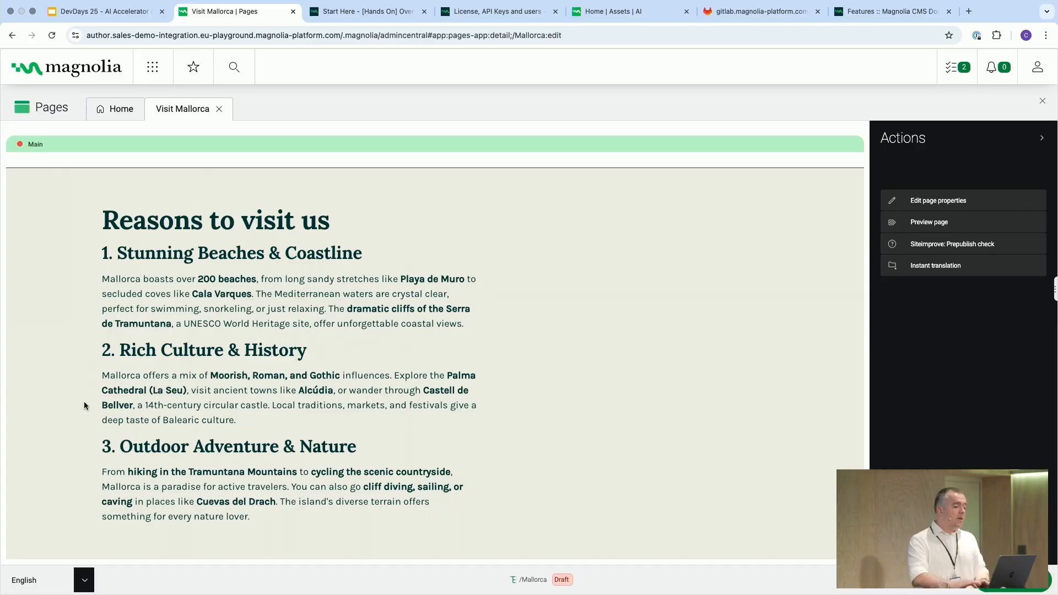
Open the History Fan segment from the Mallorca folder in the Segments app to review its description
left_click(153, 67)
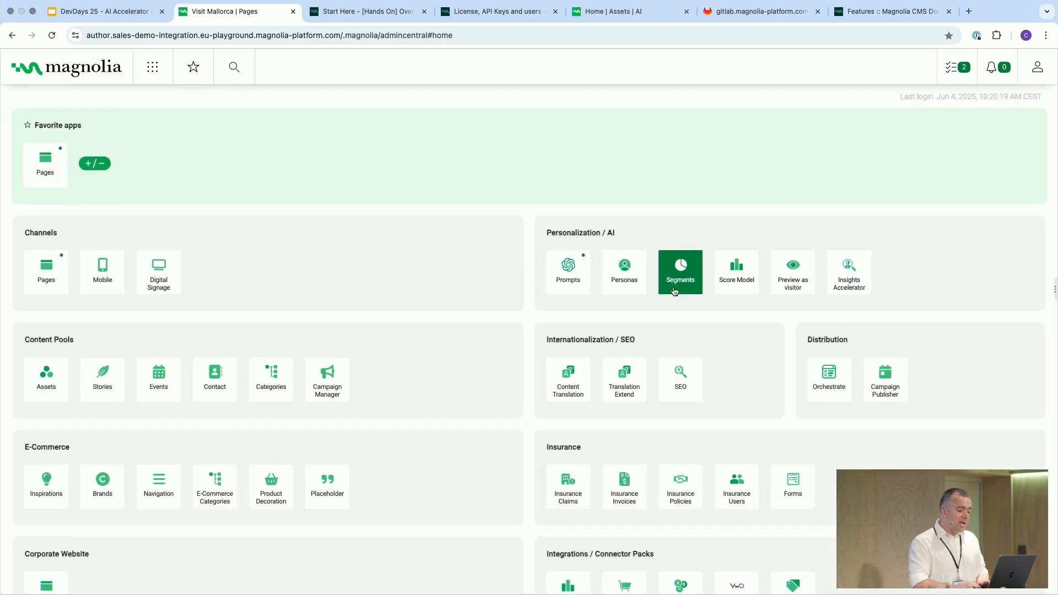
left_click(686, 290)
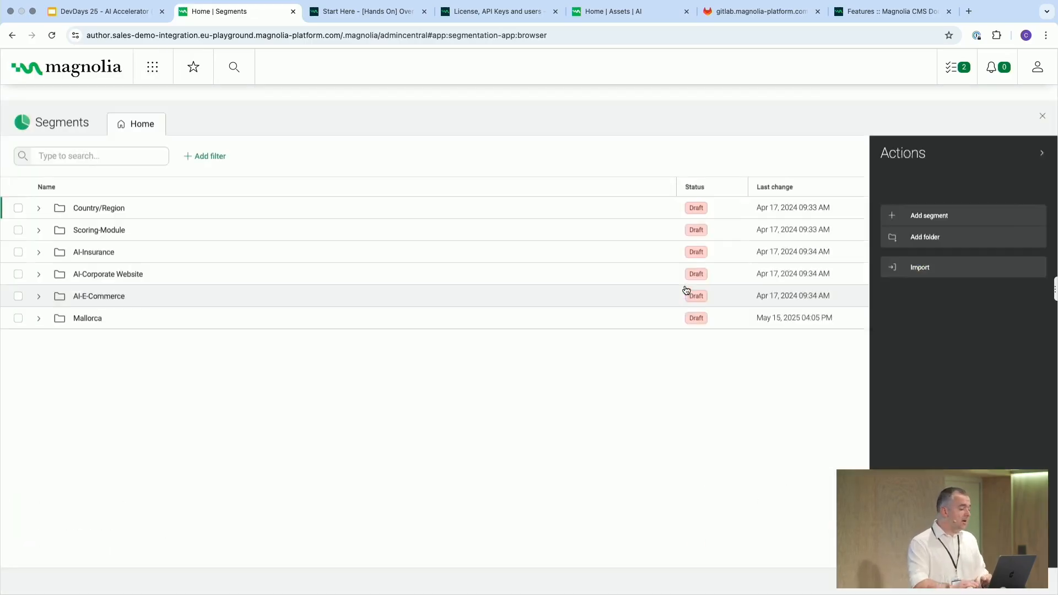
left_click(41, 308)
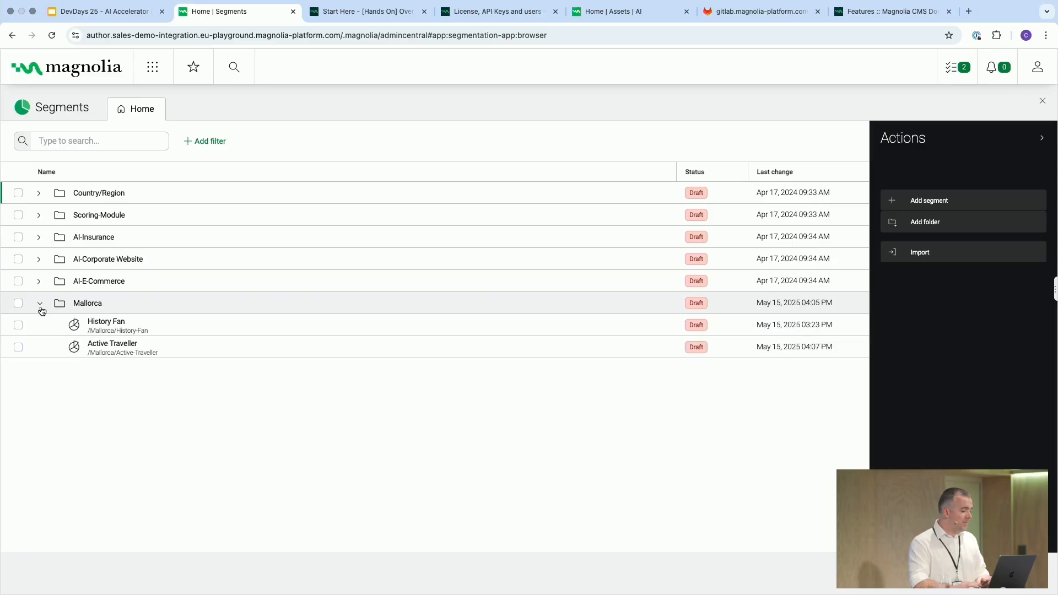
double_click(148, 326)
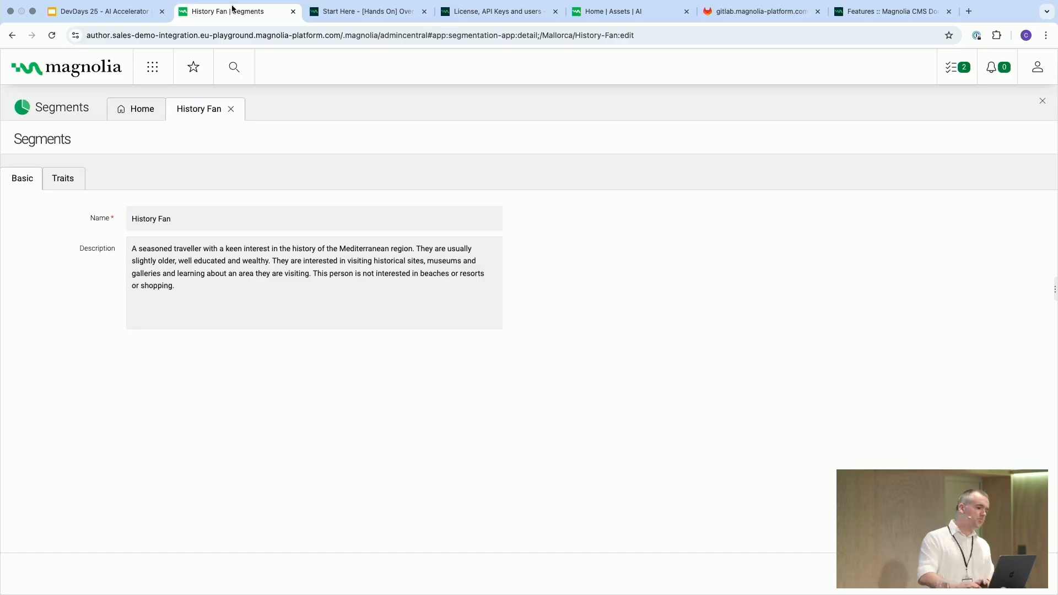
Return to the Visit Mallorca page, select its Text component and start a component variant for the History-Fan segment
left_click(152, 68)
left_click(44, 188)
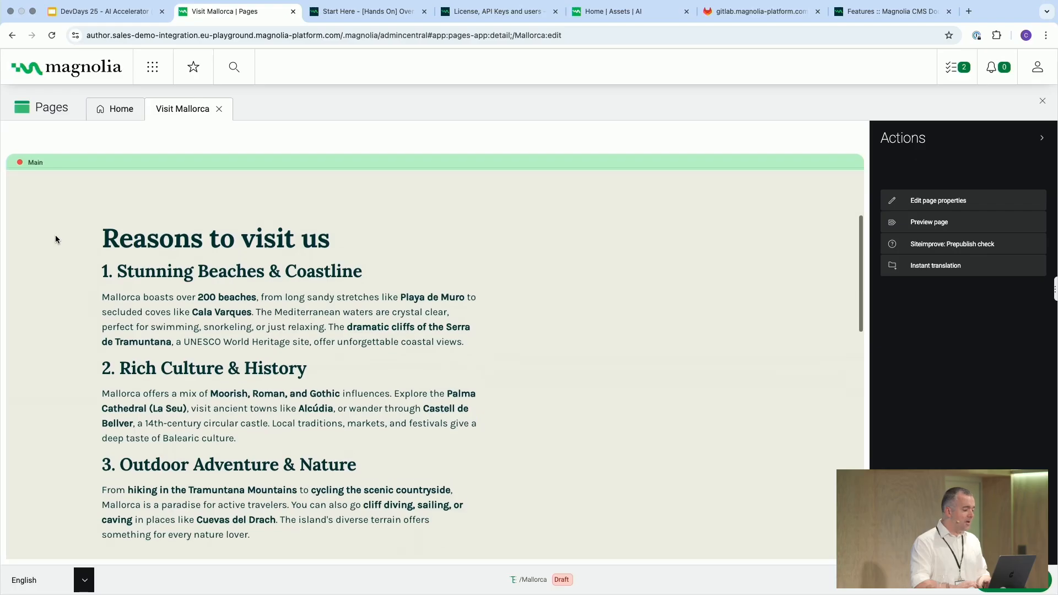
left_click(55, 235)
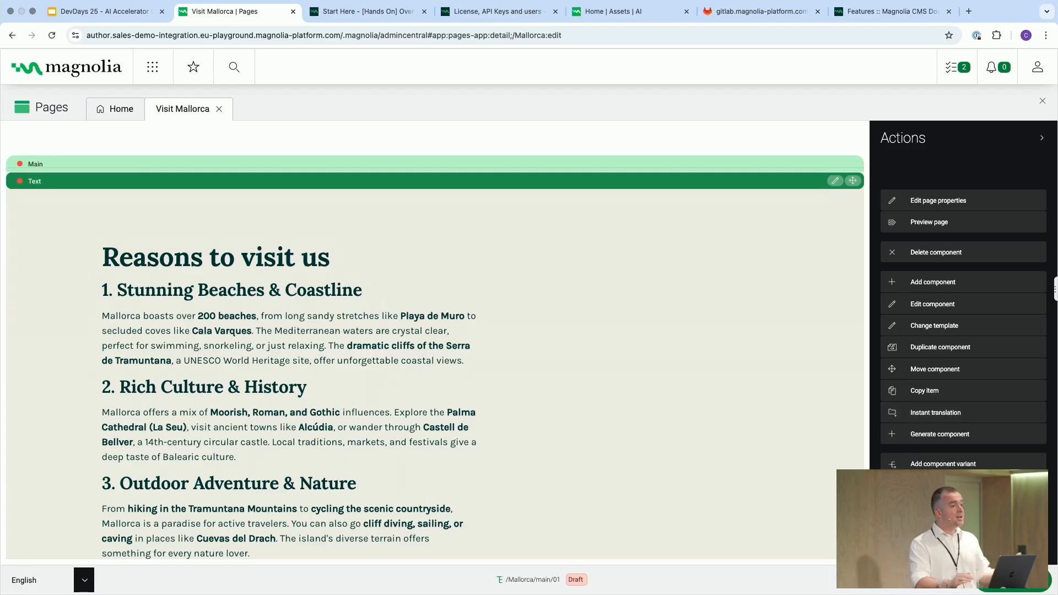
left_click(942, 485)
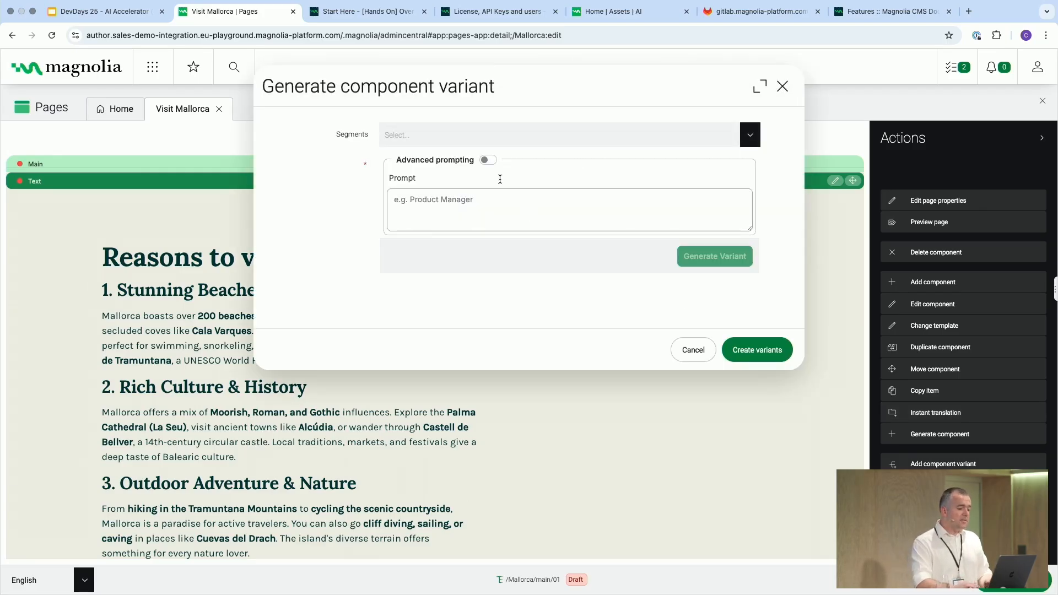
left_click(477, 133)
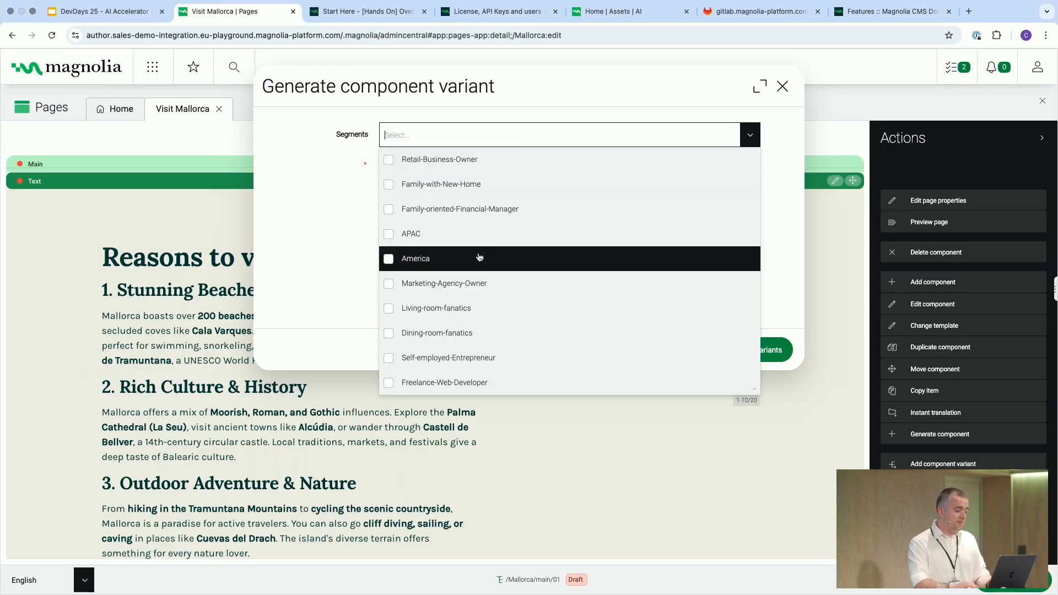
scroll(476, 258, "down", 5)
left_click(410, 209)
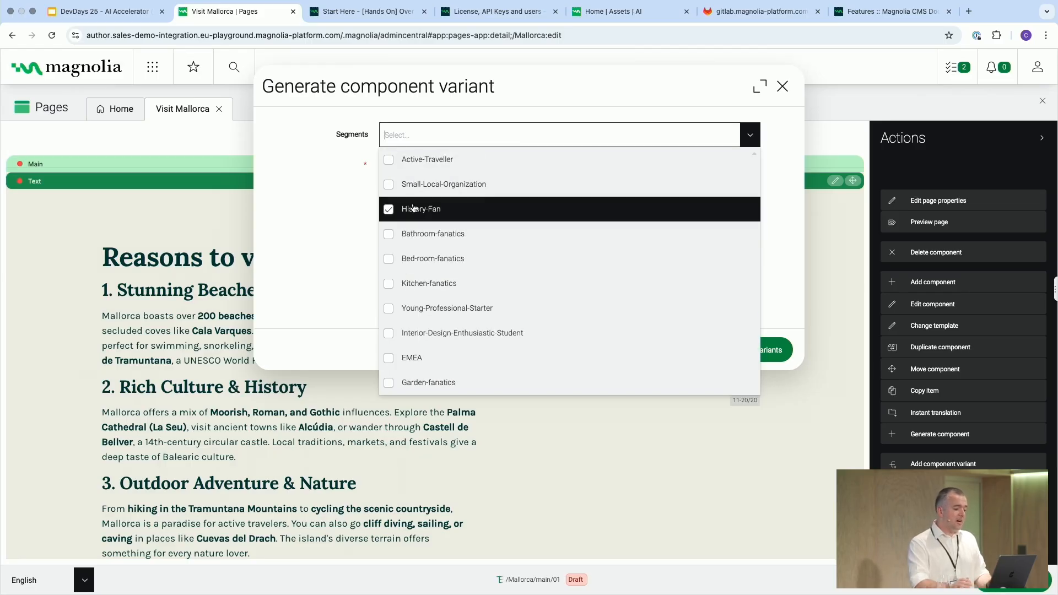
left_click(305, 217)
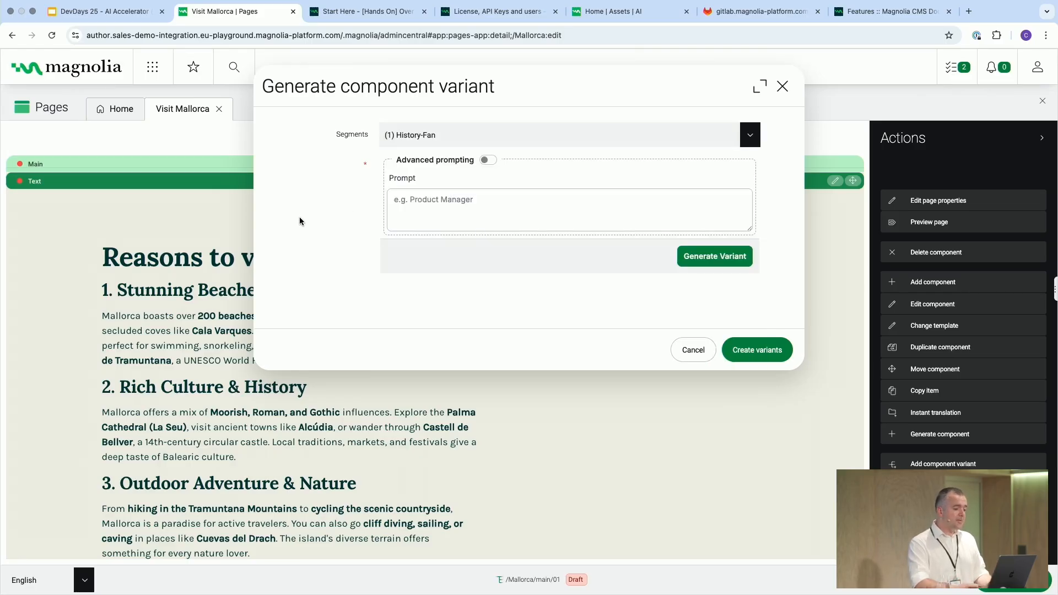
Generate the History-Fan variant of the text and create it
left_click(739, 258)
left_click(721, 306)
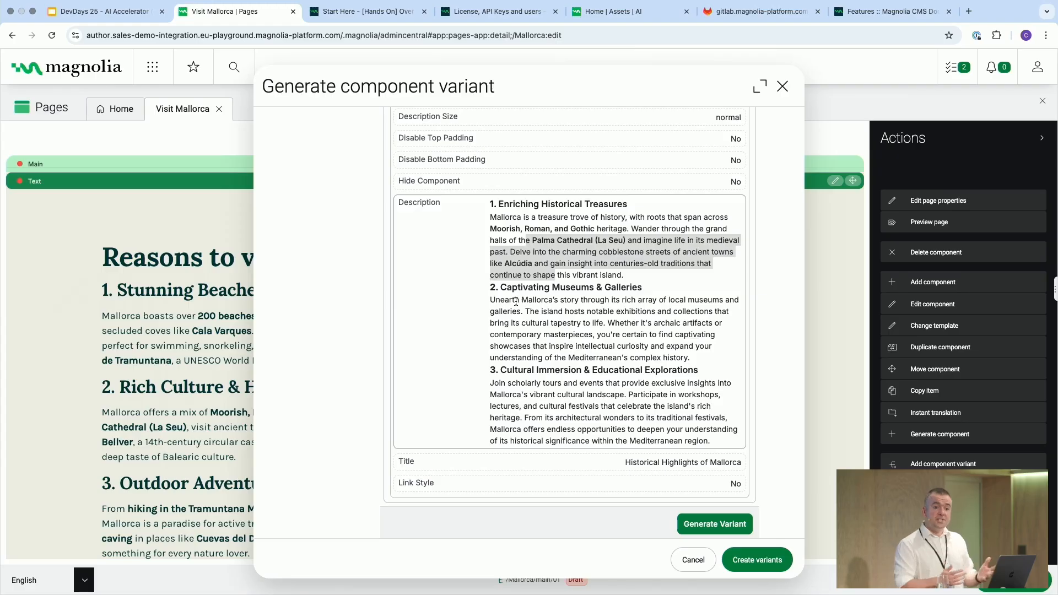
scroll(661, 395, "down", 2)
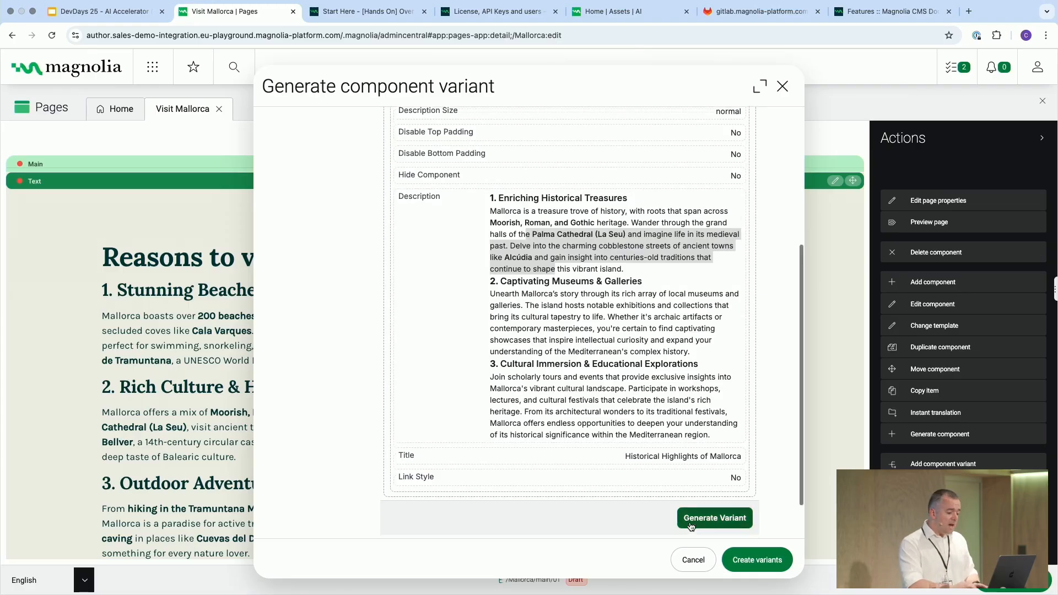
left_click(764, 563)
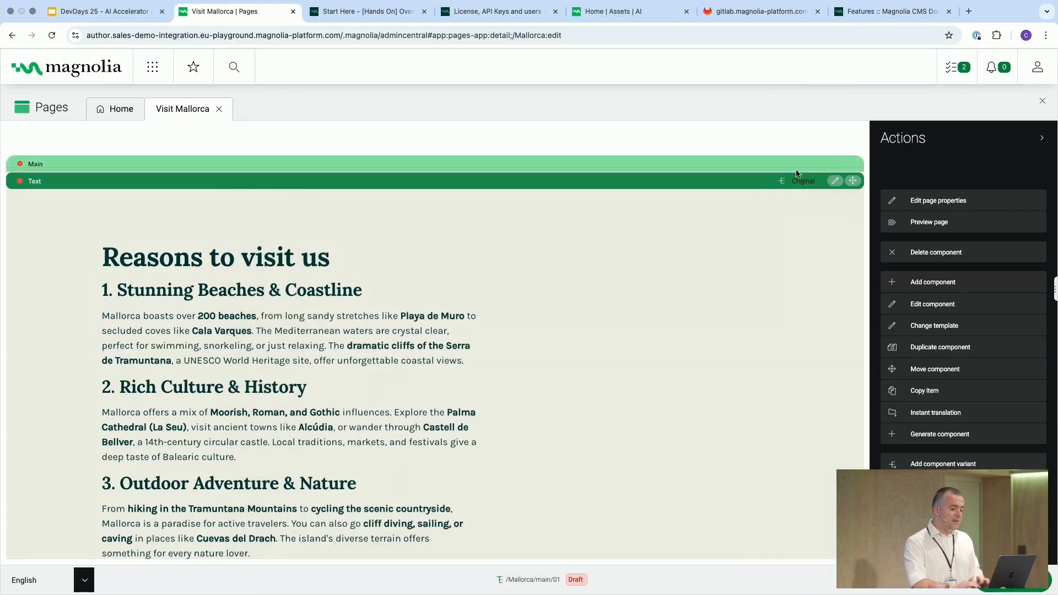
Switch the Text component's preview from Original to the History Fan variant
left_click(798, 181)
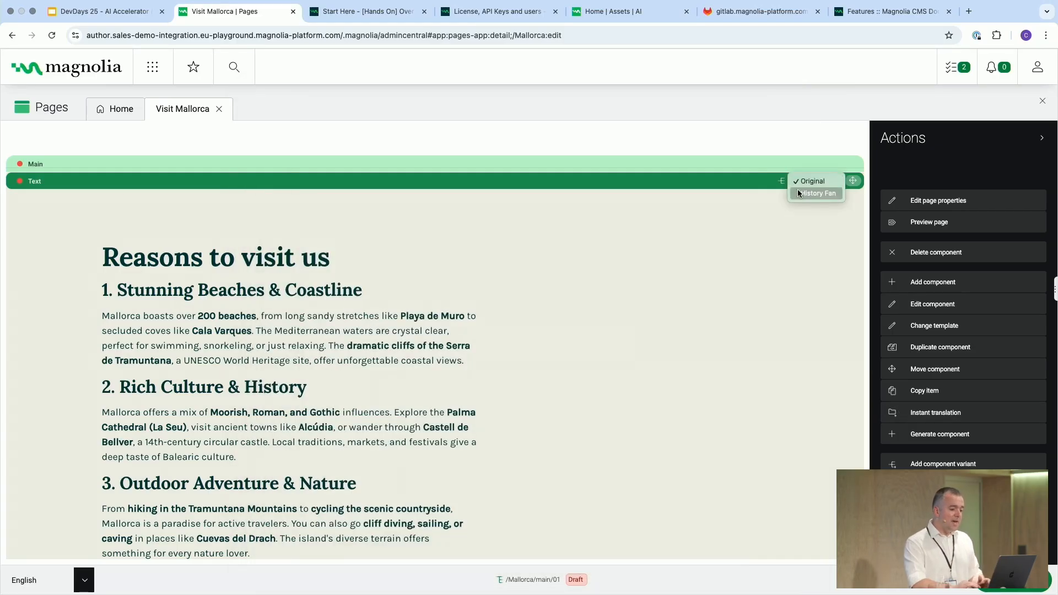
left_click(803, 193)
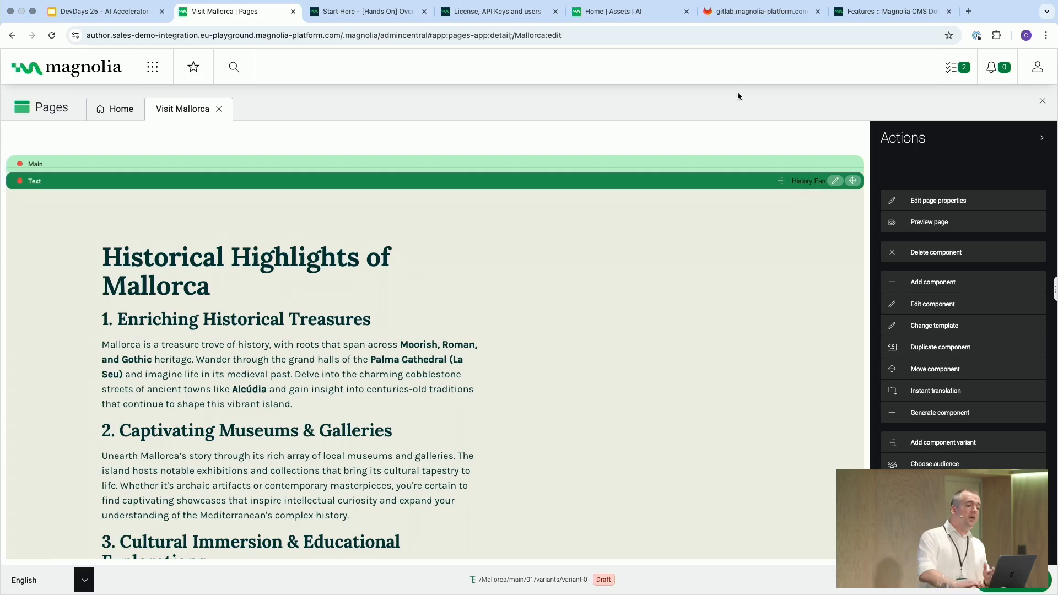
mouse_move(370, 4)
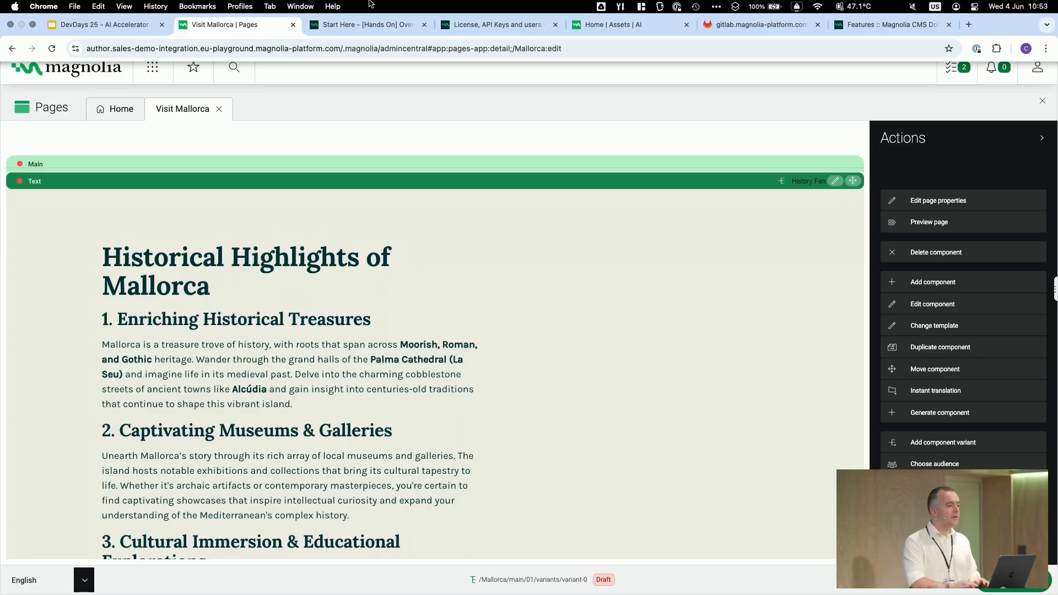
Switch to the DevDays 25 presentation tab and advance through the next slides
left_click(128, 25)
key("Right")
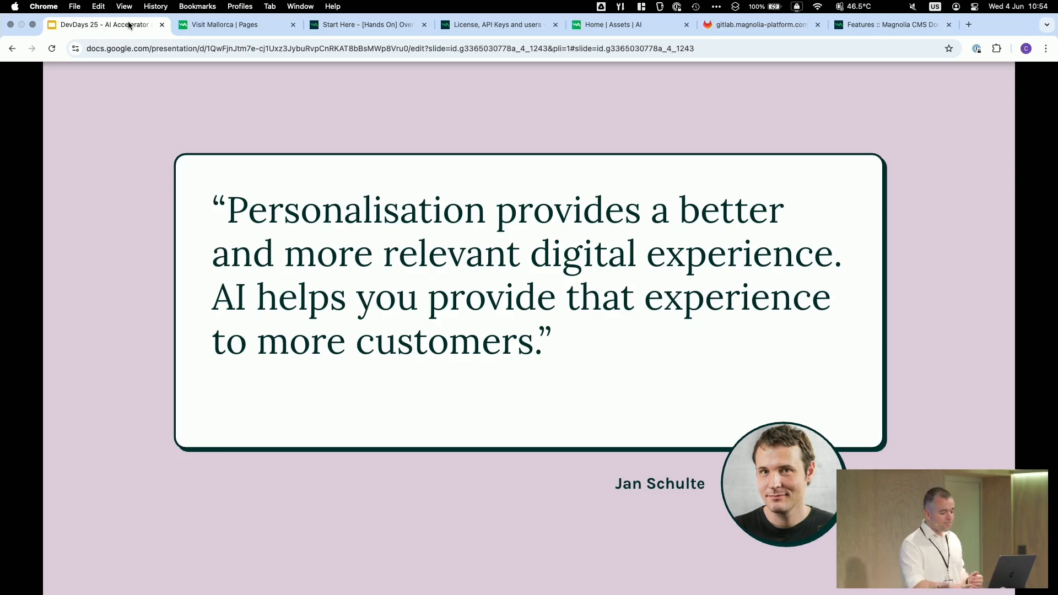
key("Down")
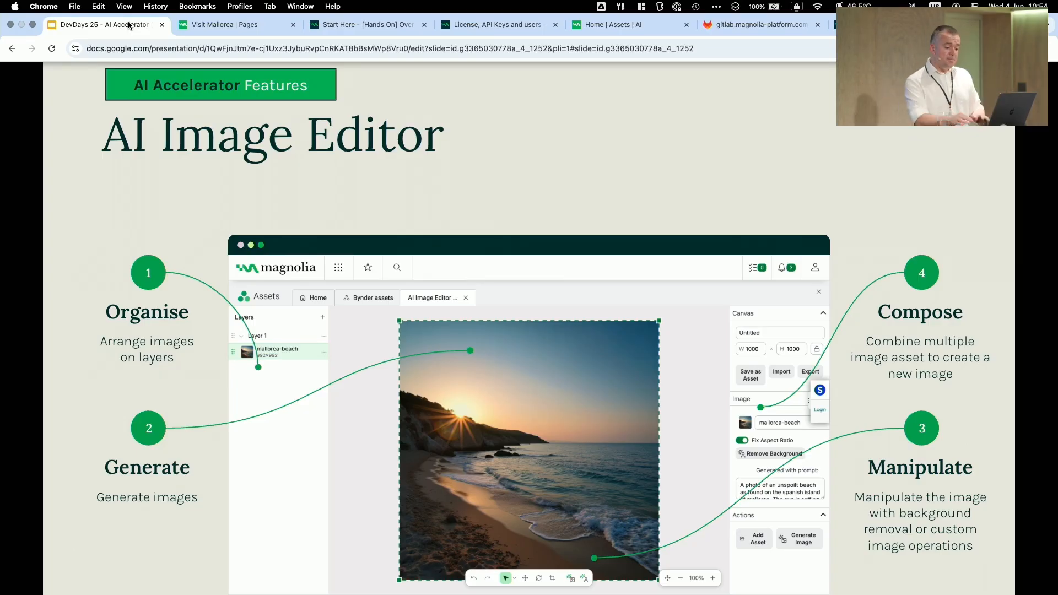
key("Right")
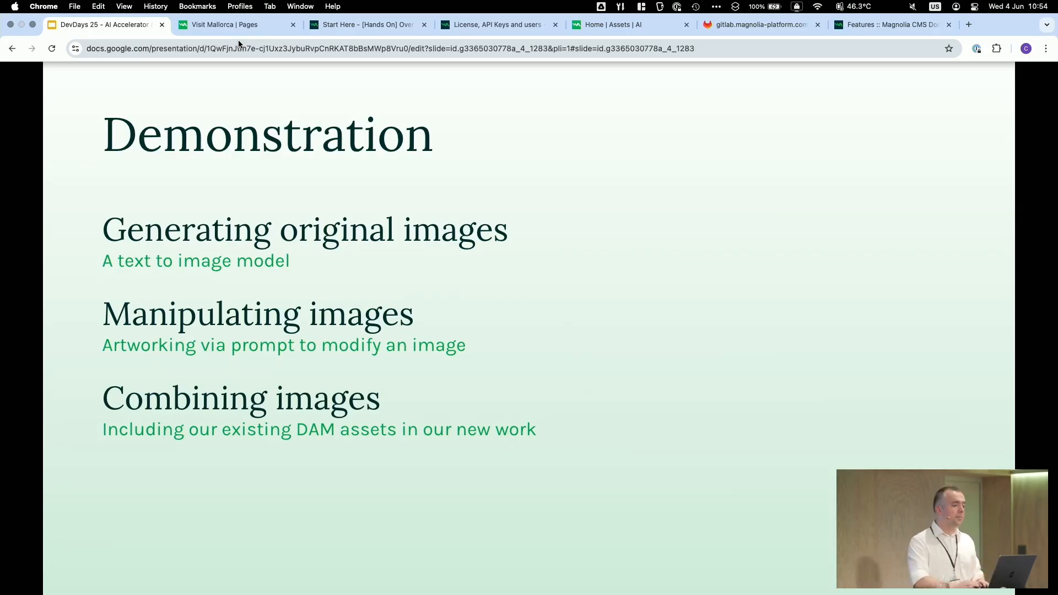
Return to the Magnolia tab and open the AI Image Editor from the Assets app
left_click(228, 27)
left_click(147, 73)
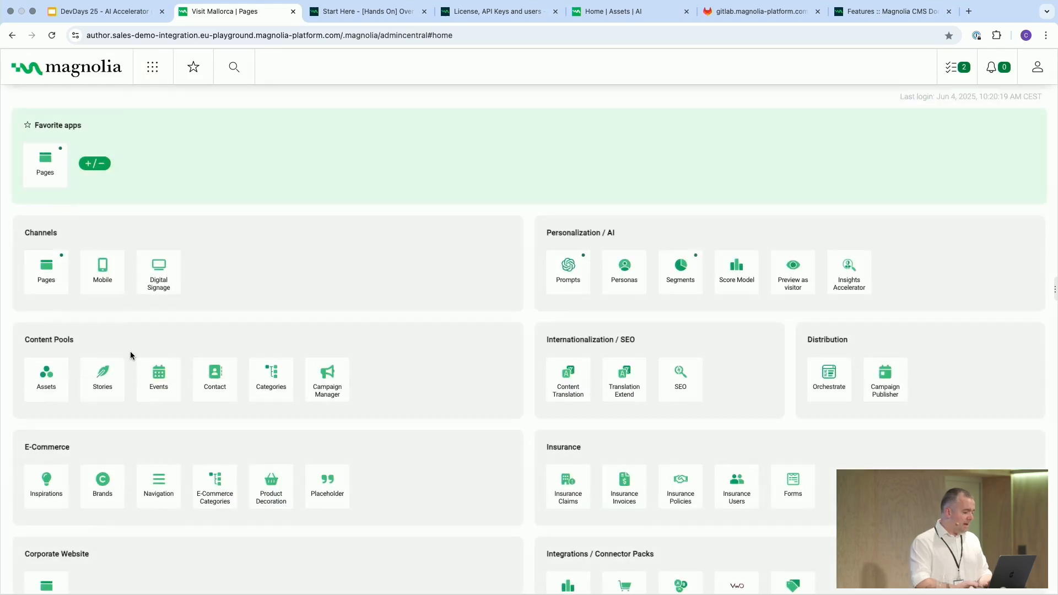
left_click(55, 383)
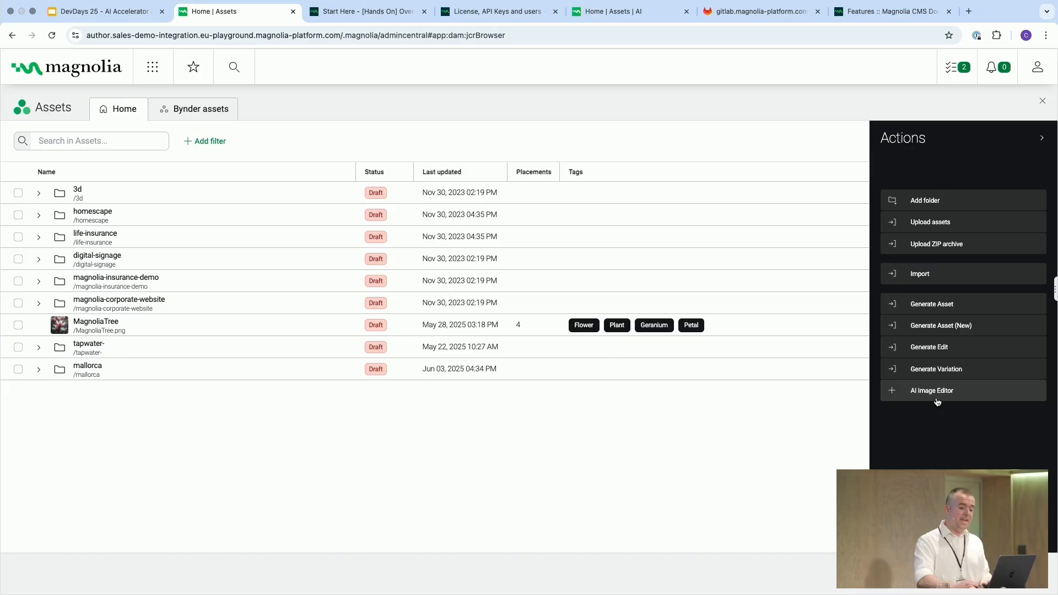
left_click(937, 402)
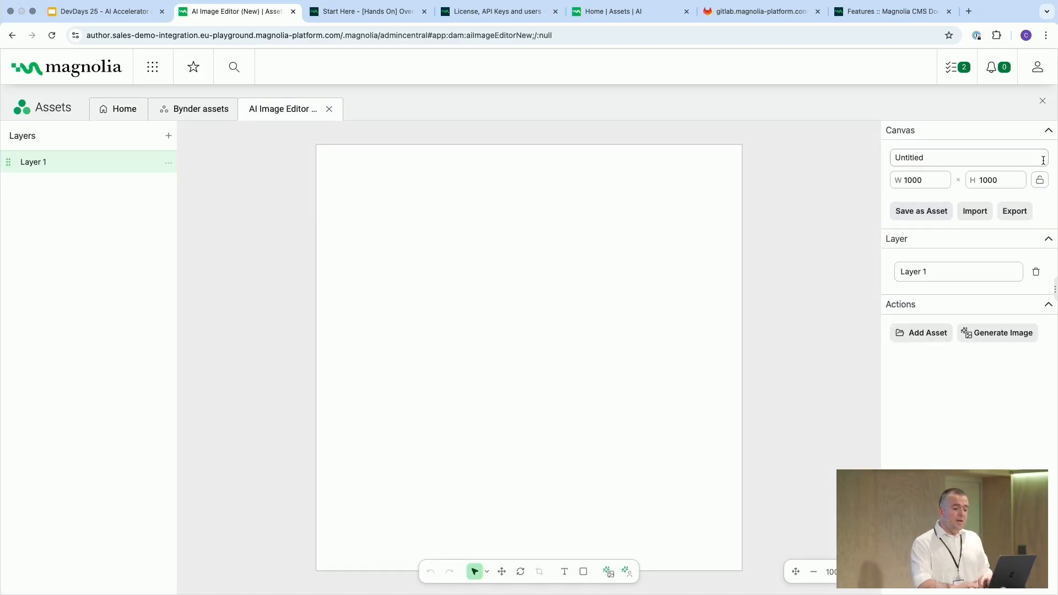
Set the canvas height to 400
double_click(1013, 180)
type("400")
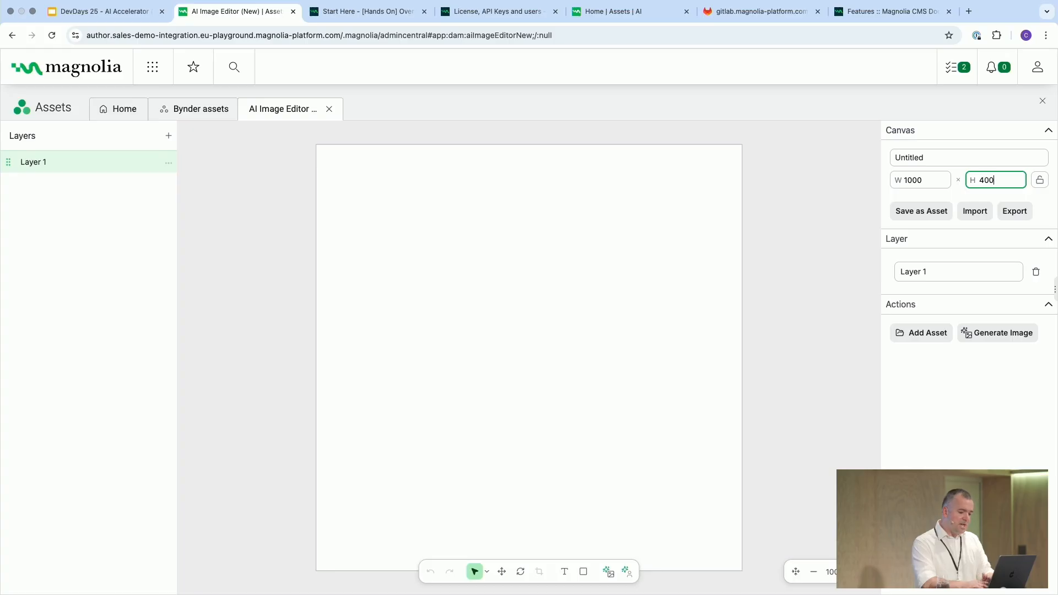
left_click(745, 414)
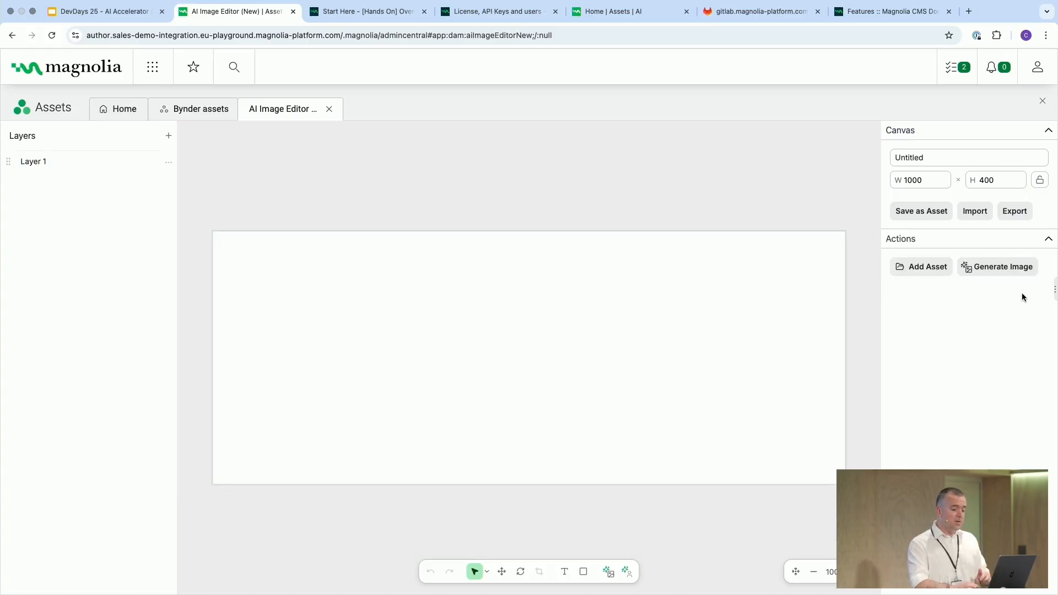
Generate an image with the FLUX.1 pro model from the prompt "a beach at sunset"
left_click(1003, 269)
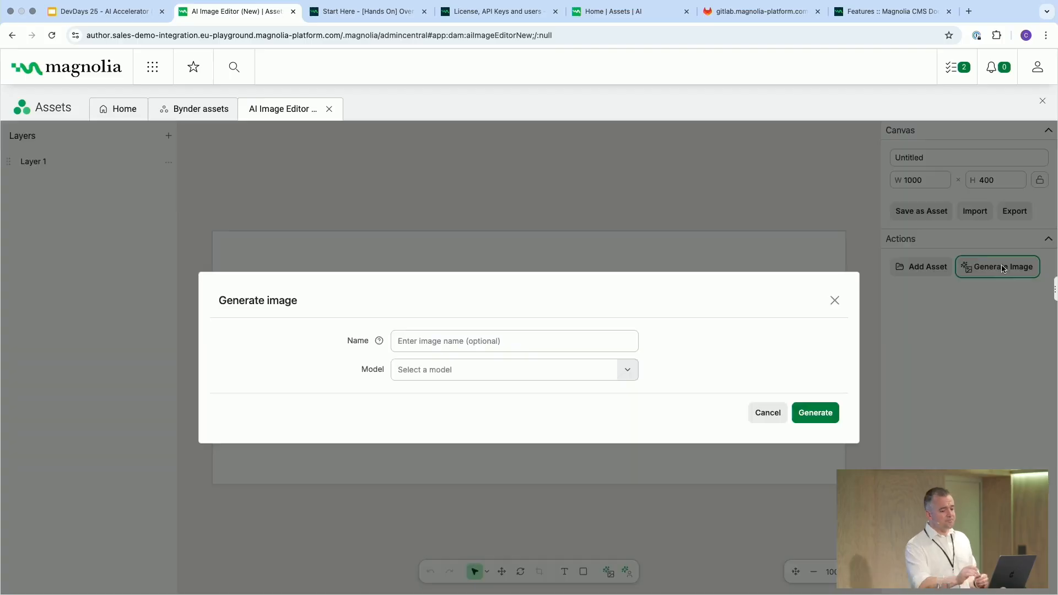
left_click(451, 370)
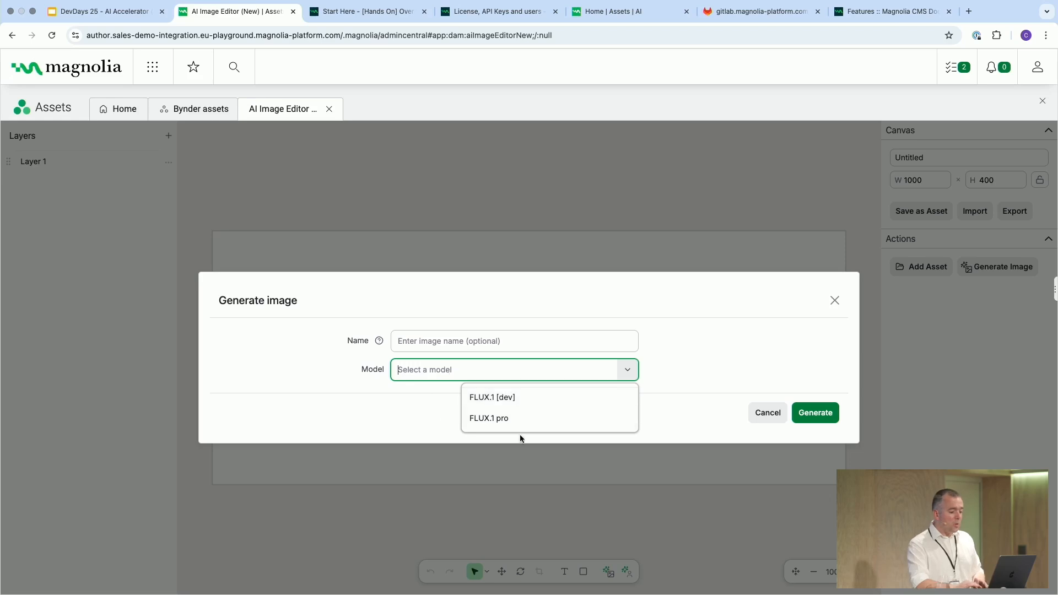
left_click(512, 419)
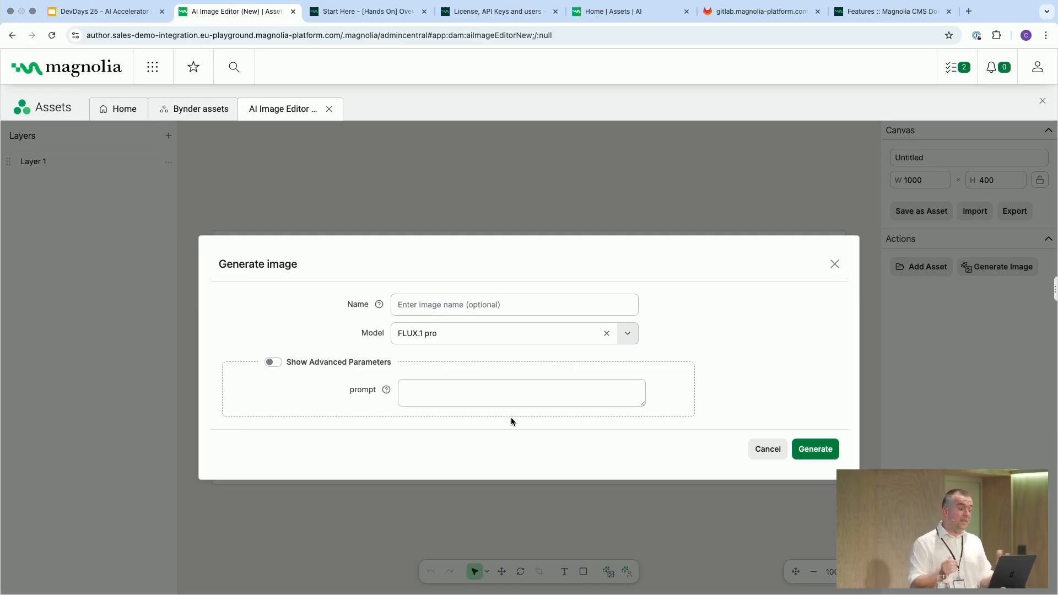
left_click(440, 387)
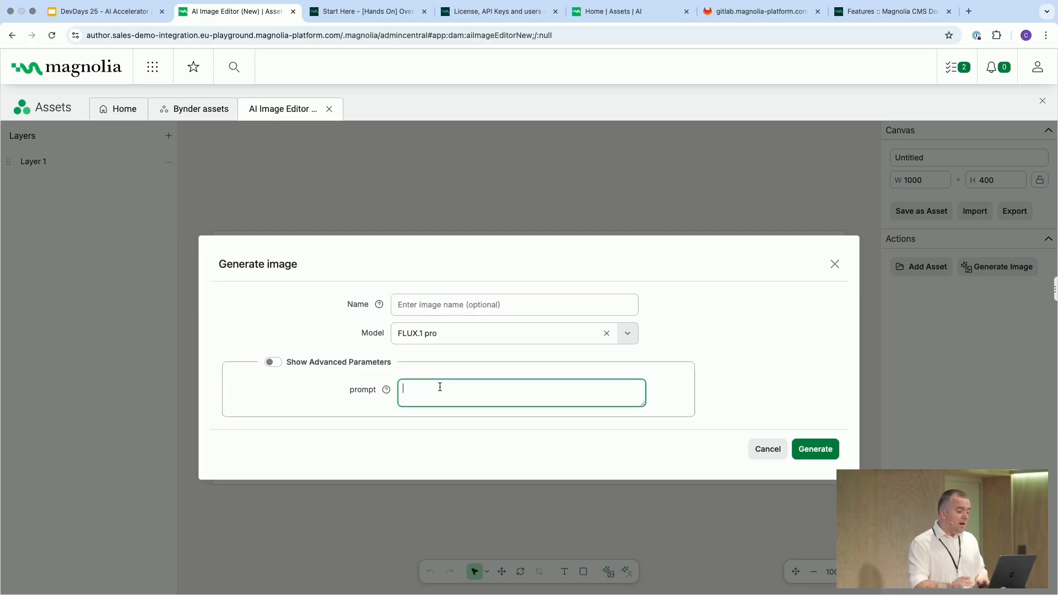
type("a suns")
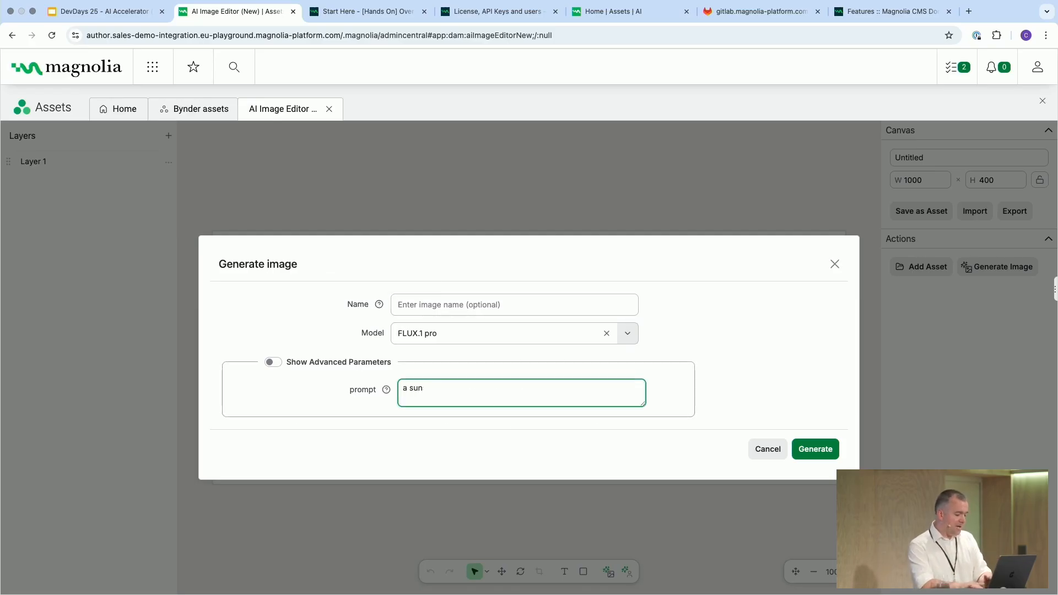
key("BackSpace")
key("BackSpace")
key("BackSpace")
type("beach a")
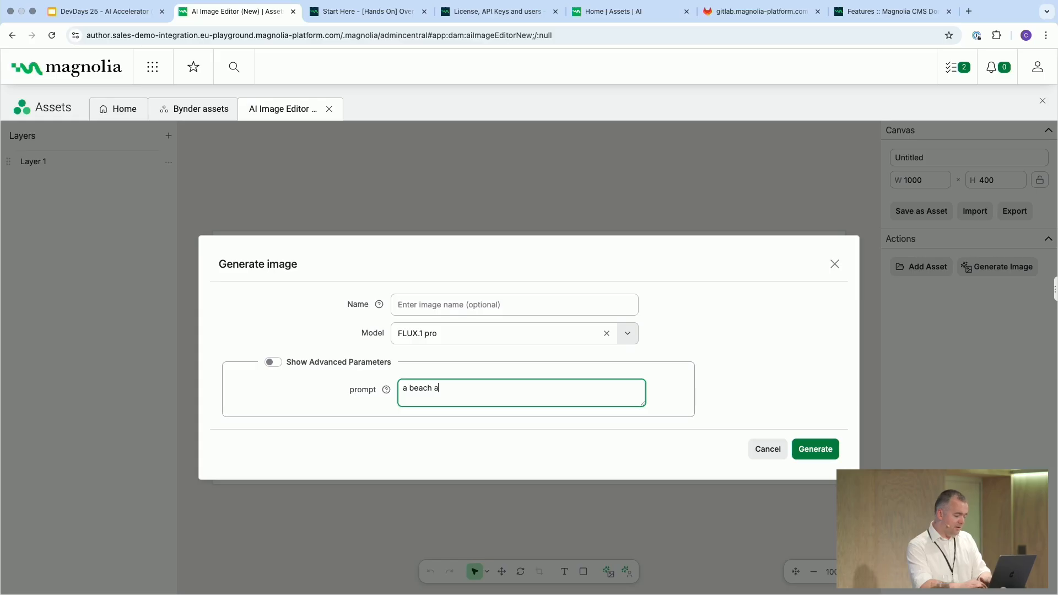
type("t sunset")
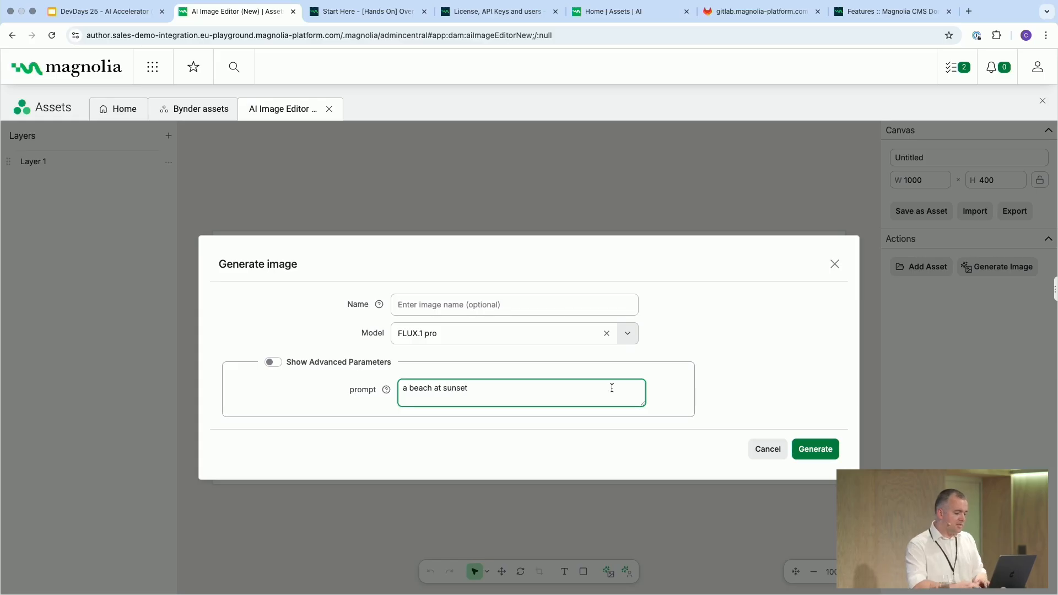
left_click(819, 451)
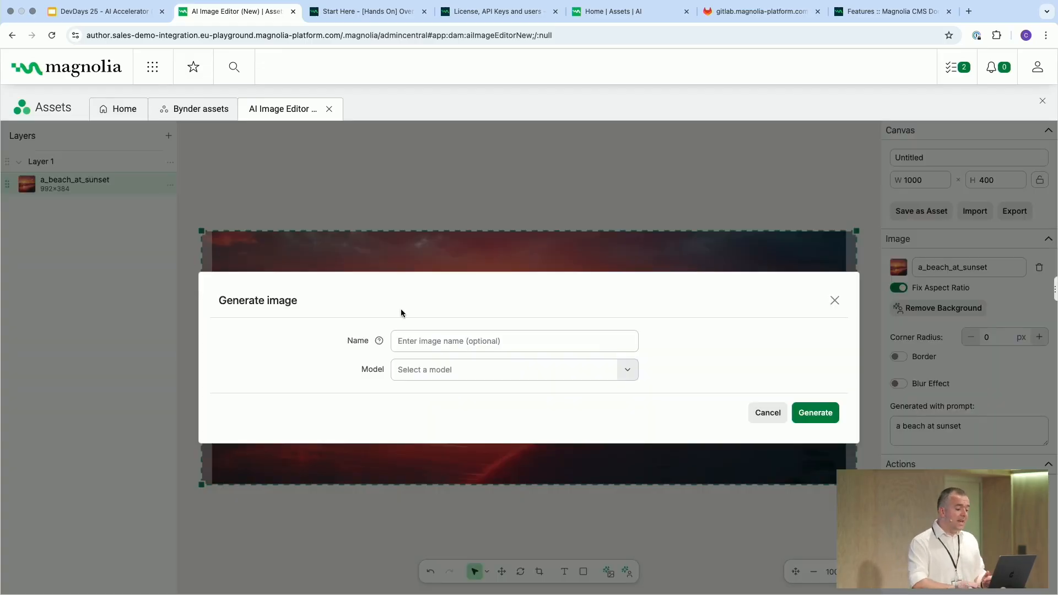
Generate a second image with the FLUX.1 pro model from the prompt "a hotair balloon against a clear sky"
left_click(465, 370)
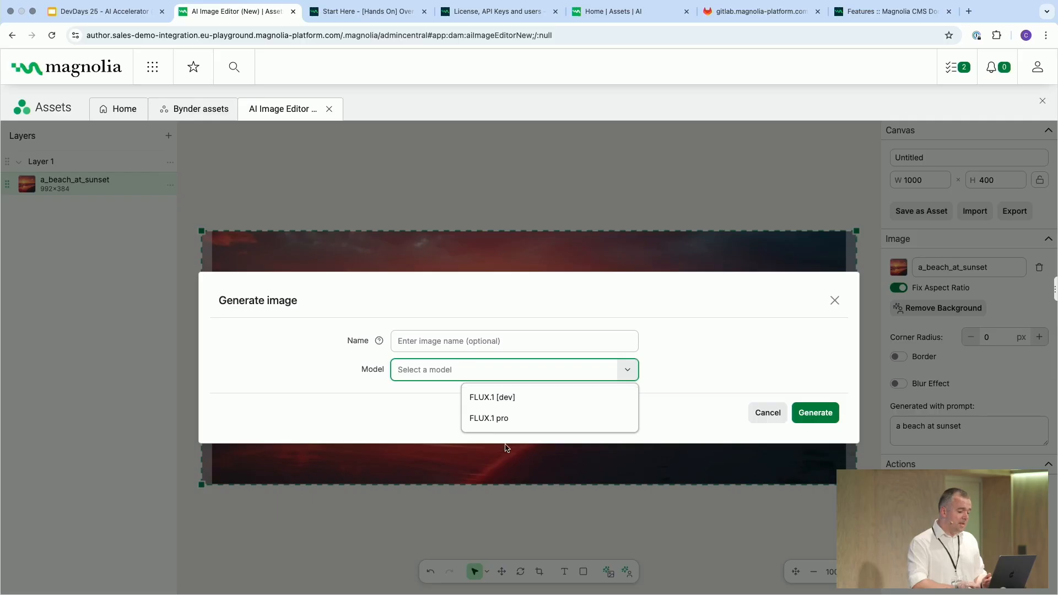
left_click(488, 417)
left_click(572, 390)
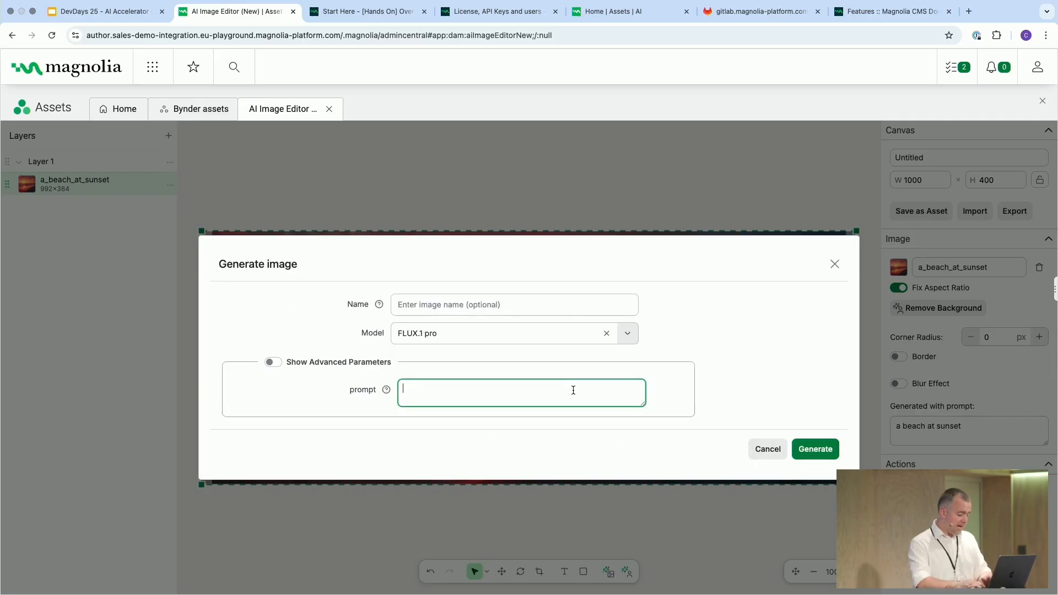
type("a hotair ballo")
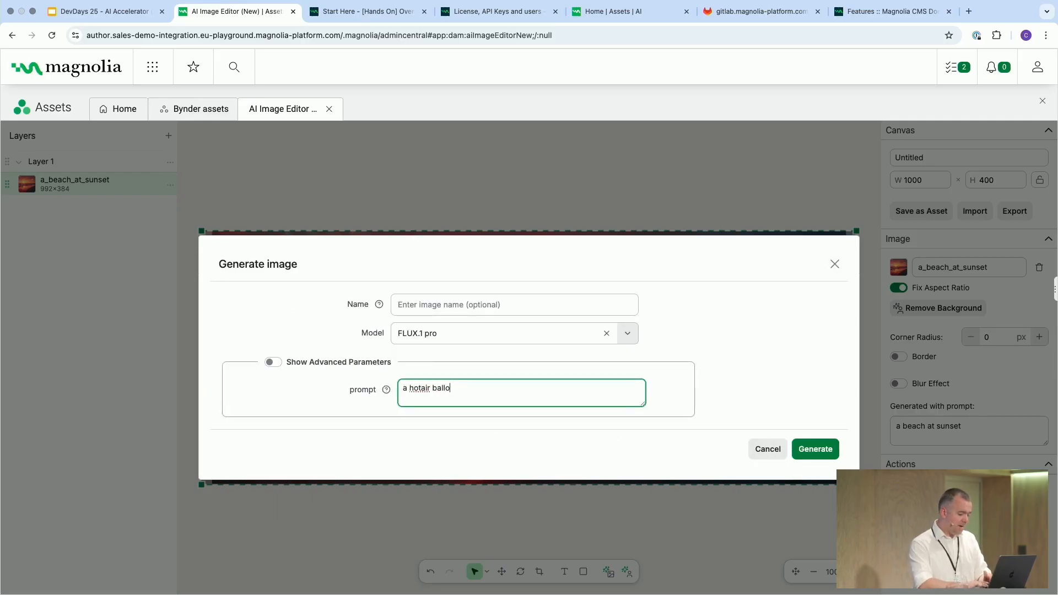
type("on against a clear sky")
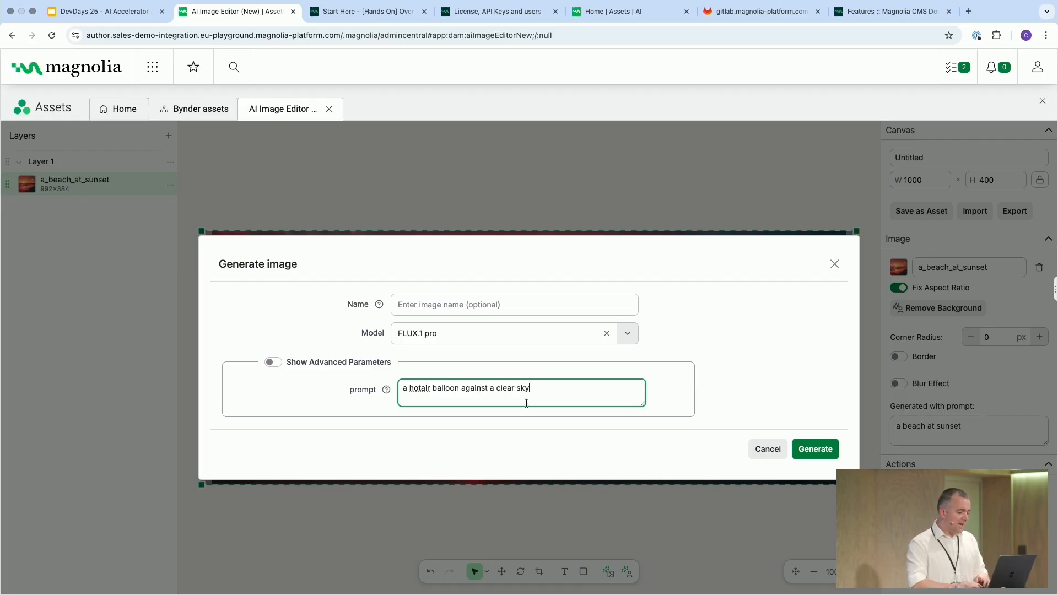
left_click(816, 449)
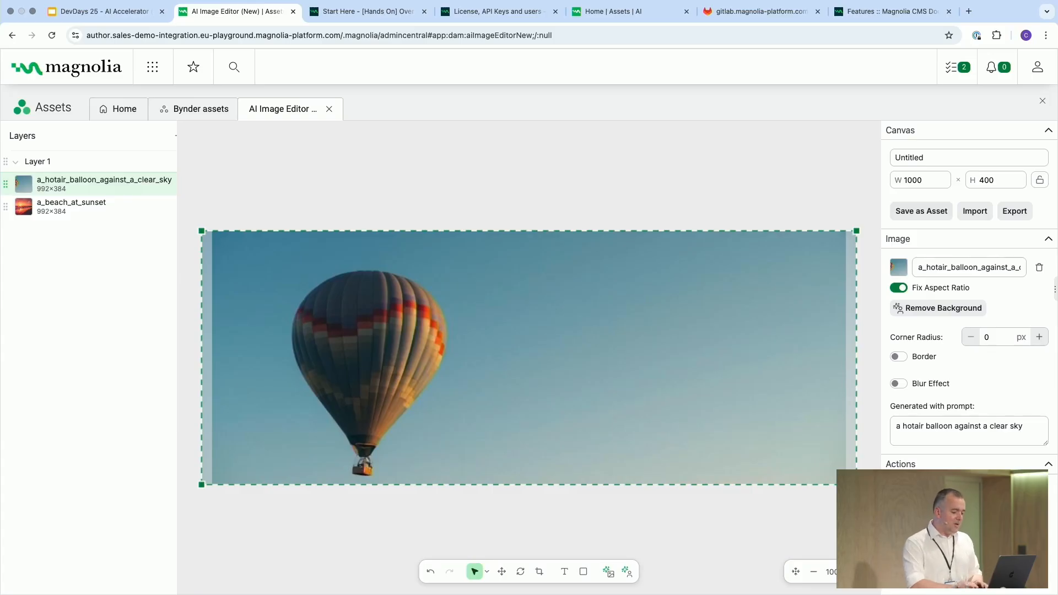
Scale the balloon layer down into the canvas's upper-left corner and remove its background
left_click_drag(856, 486, 458, 363)
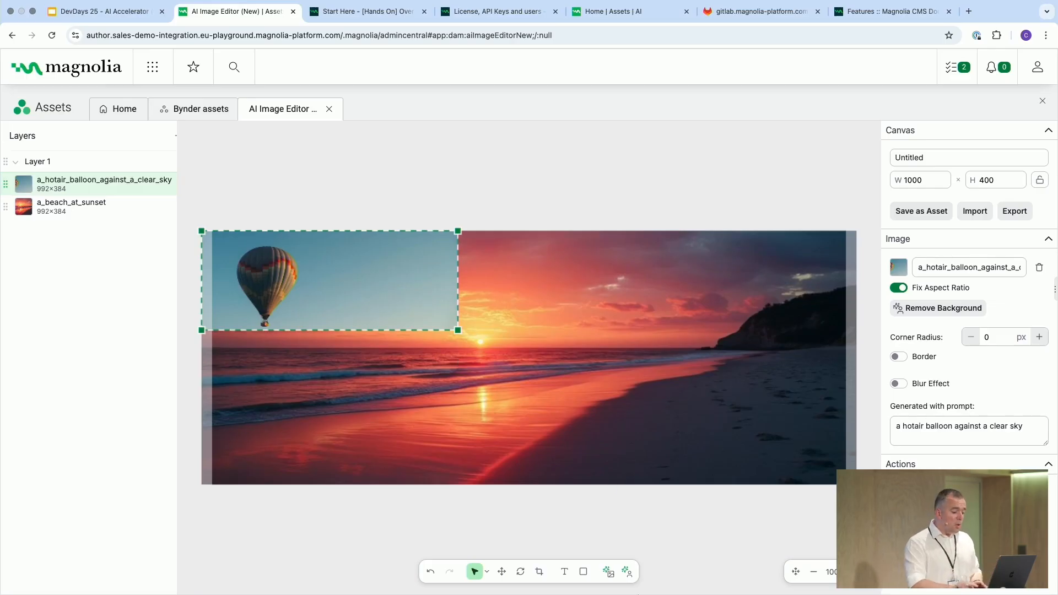
left_click(628, 574)
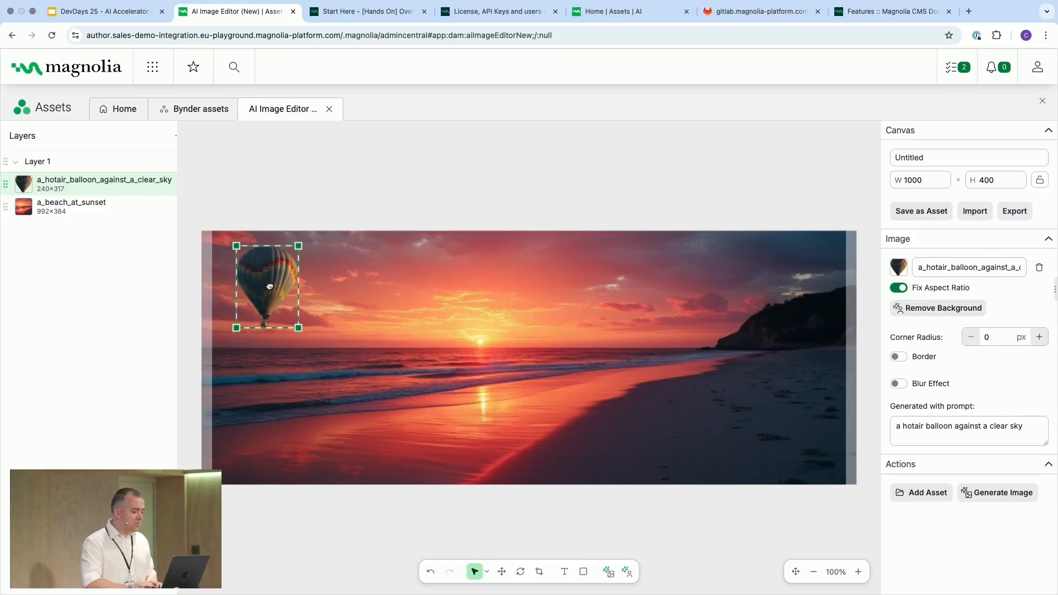
Move the cut-out balloon over the sunset sky near the headland in the image's upper right
left_click_drag(273, 286, 685, 288)
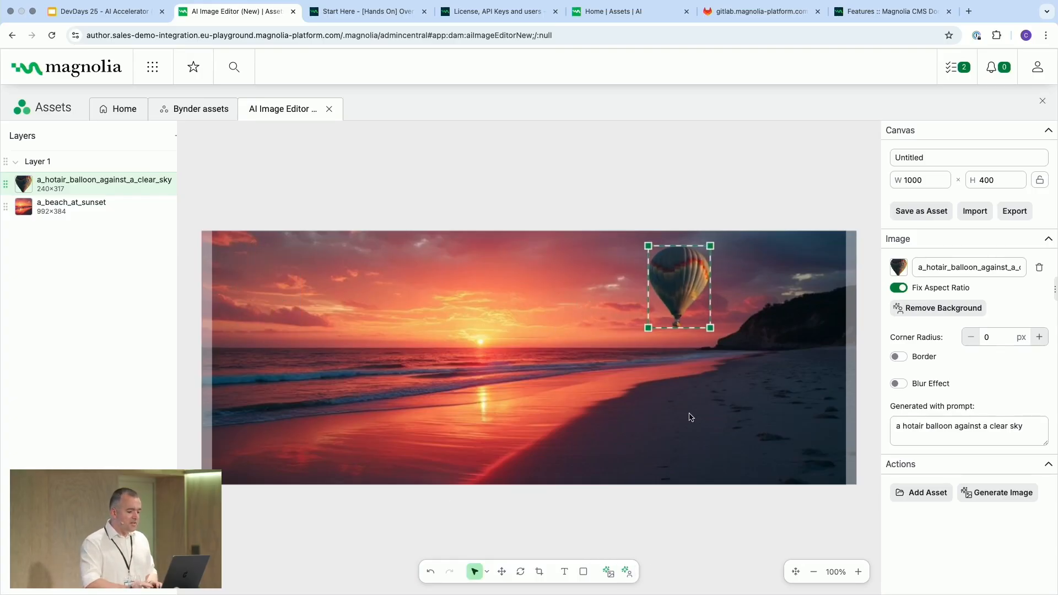
left_click(692, 418)
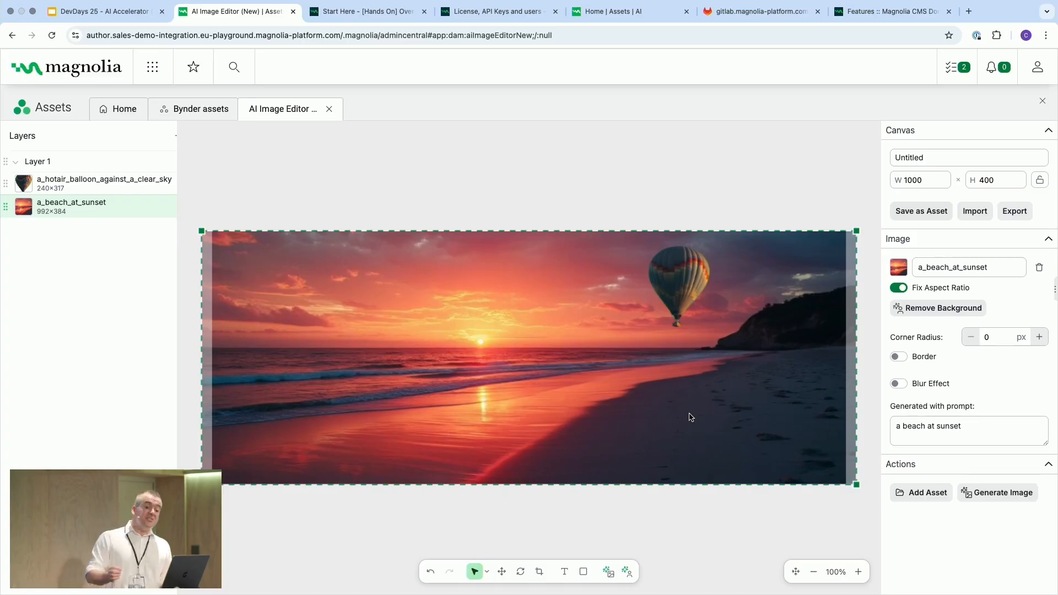
Add the Magnolia_Logo asset from the mallorca/logos folder to the canvas
left_click(920, 497)
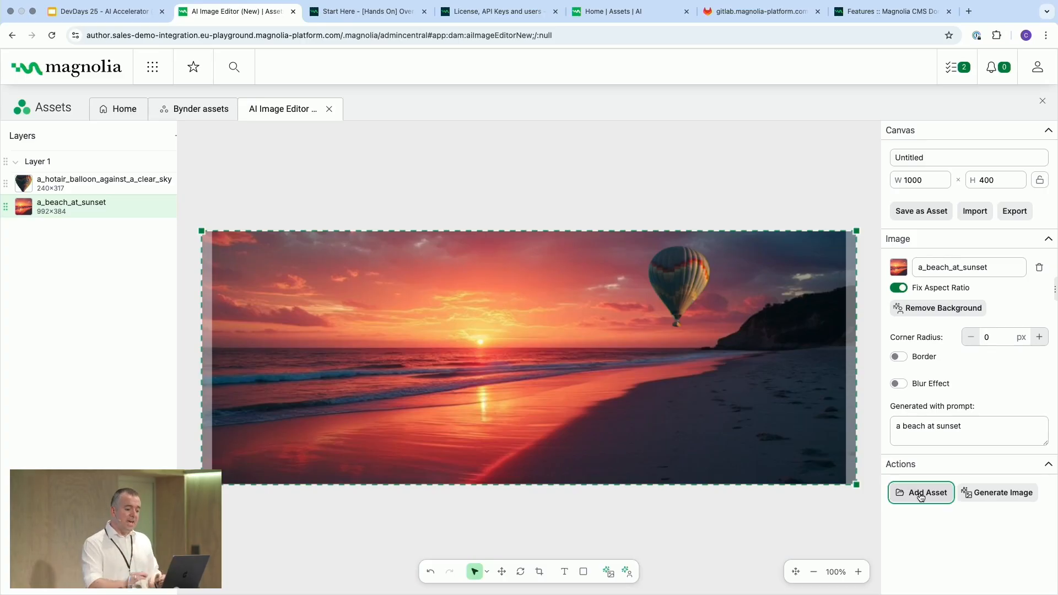
left_click(264, 177)
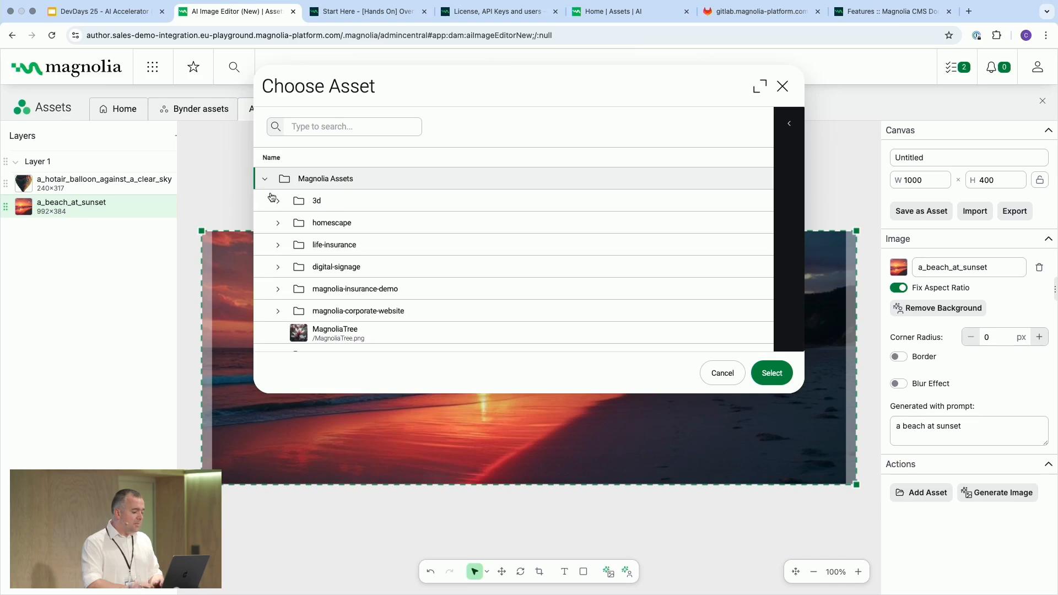
scroll(295, 278, "down", 2)
scroll(293, 302, "down", 3)
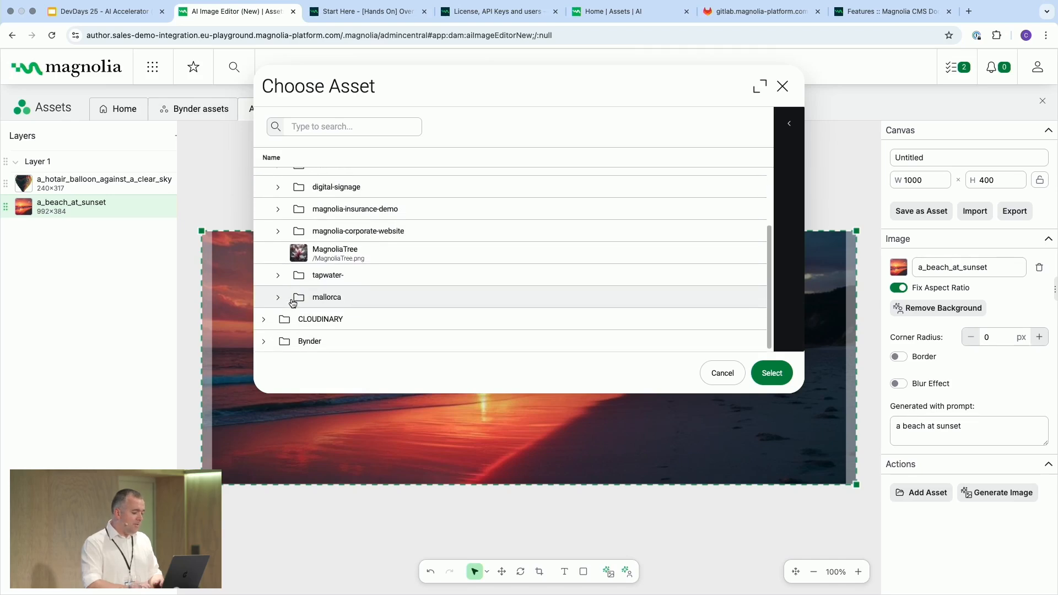
left_click(291, 299)
scroll(292, 298, "down", 3)
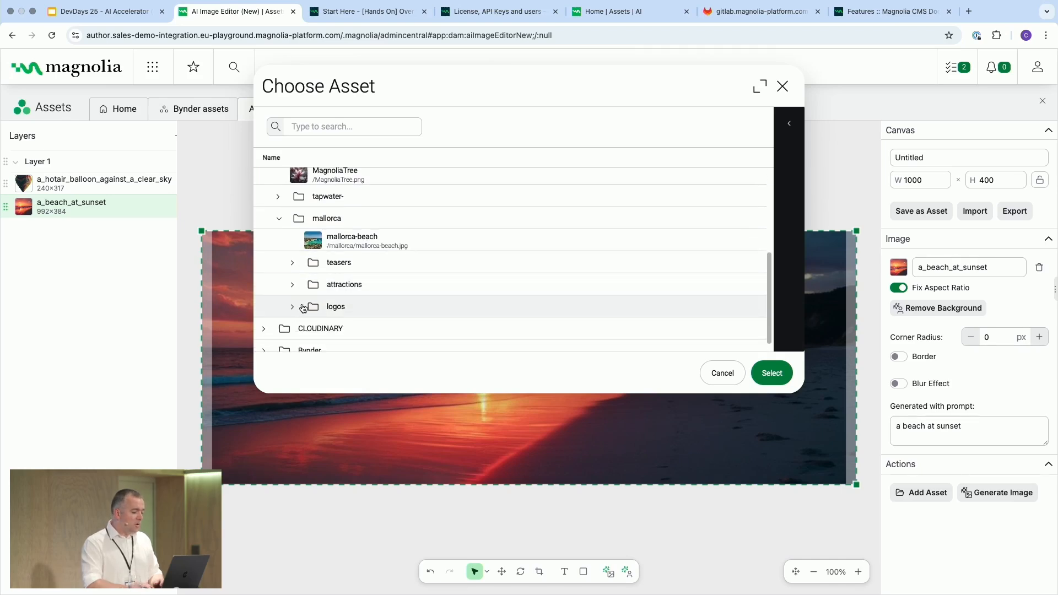
left_click(293, 307)
scroll(330, 325, "down", 1)
left_click(366, 342)
left_click(350, 321)
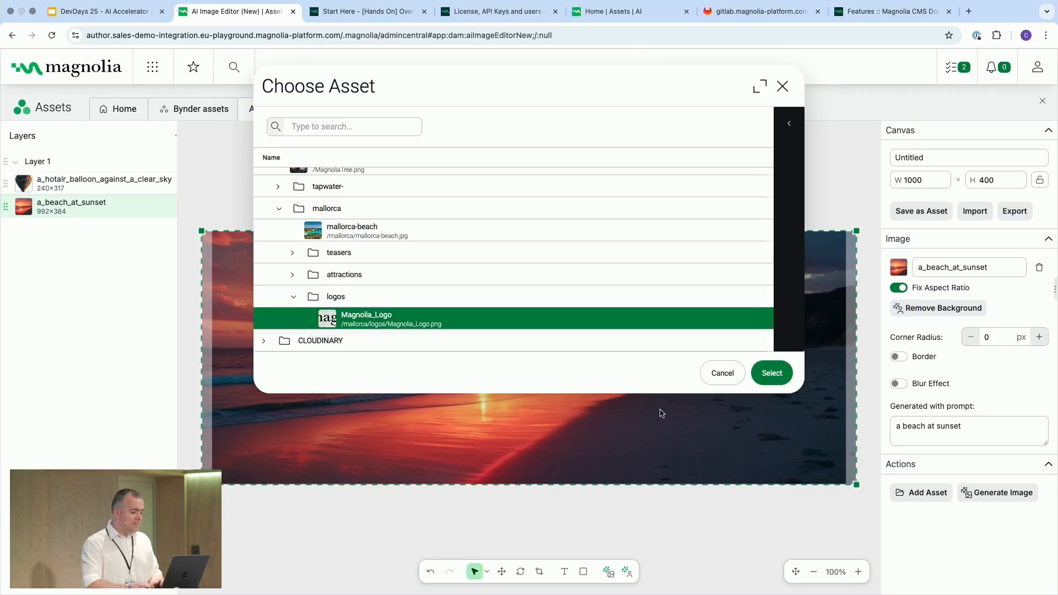
left_click(772, 374)
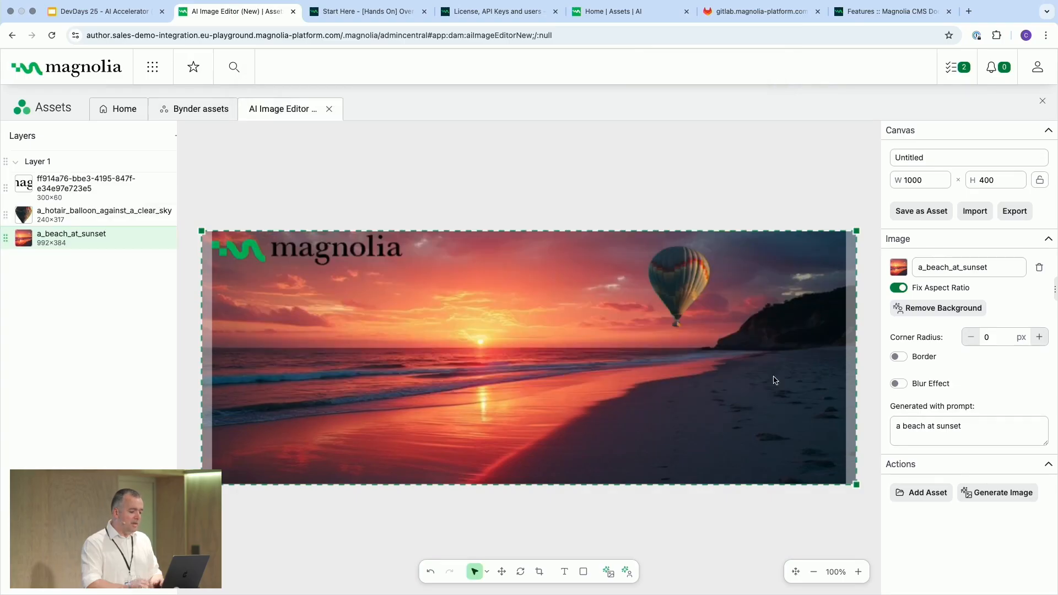
Move the logo to the middle of the canvas just above the horizon
left_click(253, 243)
left_click_drag(253, 243, 562, 336)
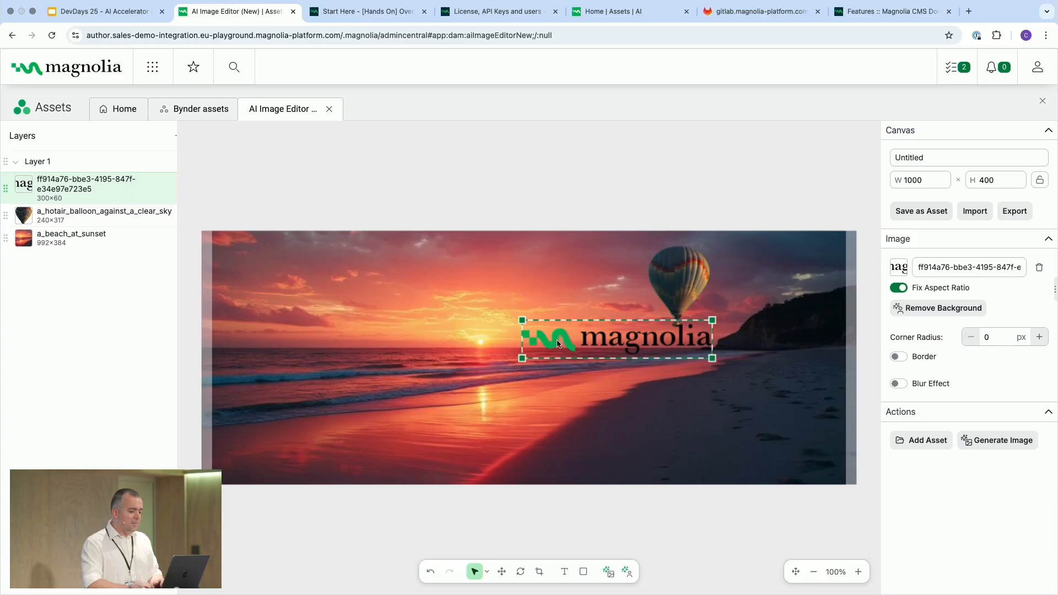
left_click(499, 438)
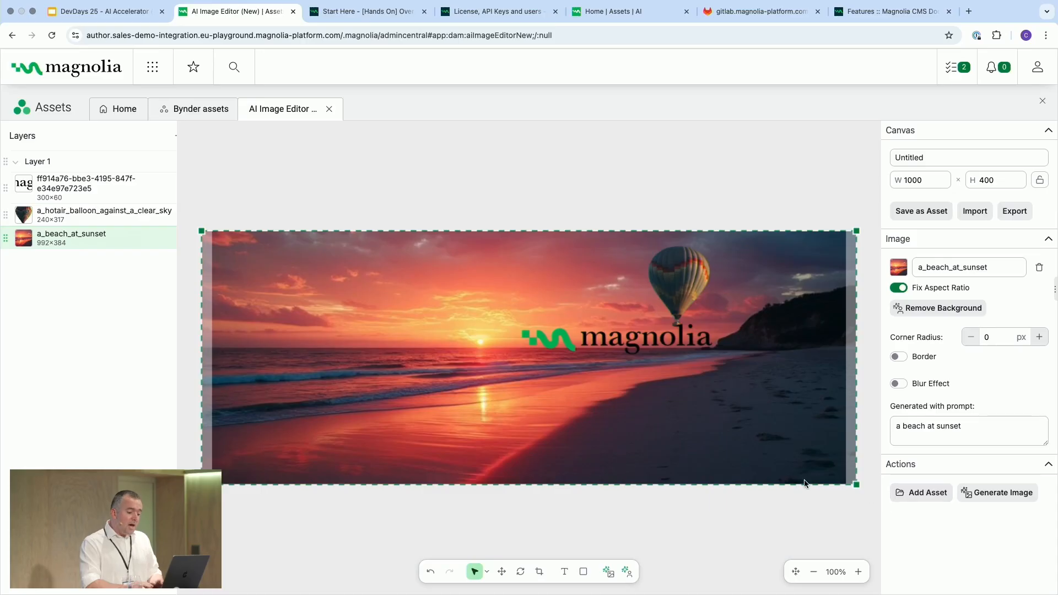
Save the canvas as an asset named newbanner in the /mallorca/ folder
left_click(904, 214)
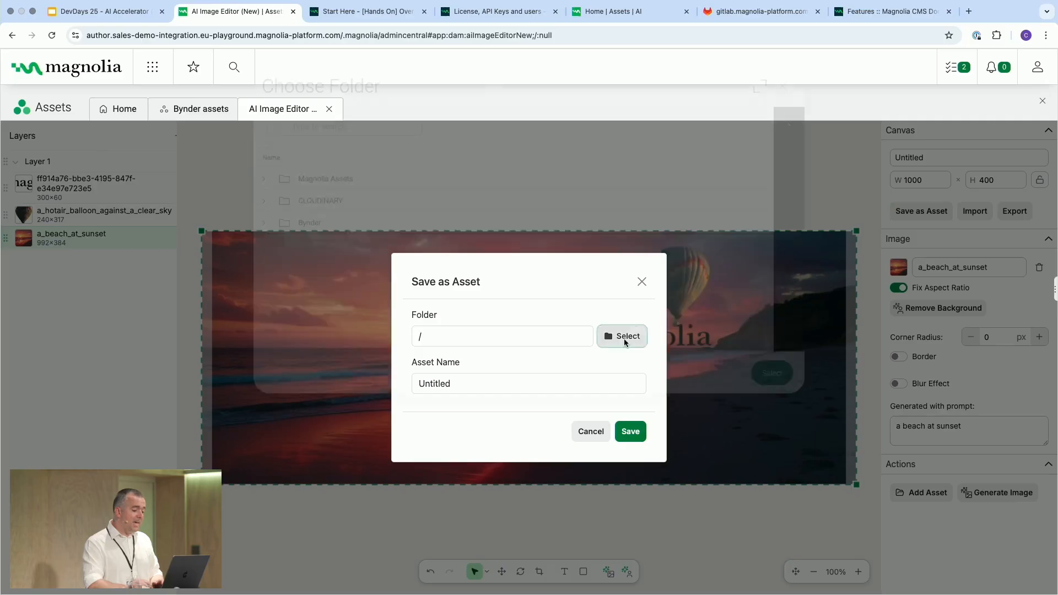
left_click(625, 338)
left_click(265, 181)
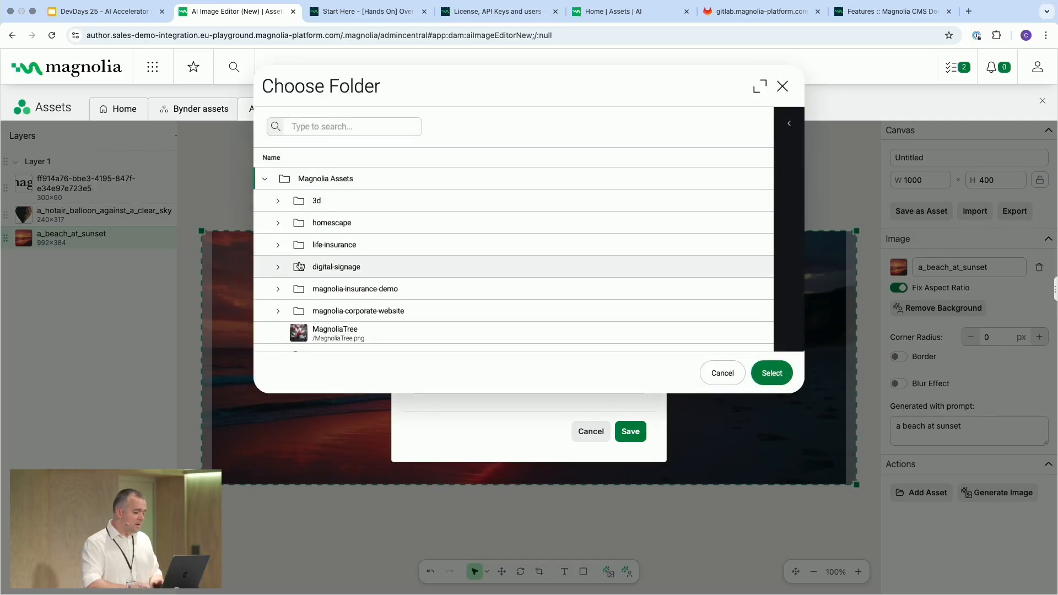
scroll(320, 265, "down", 3)
left_click(317, 298)
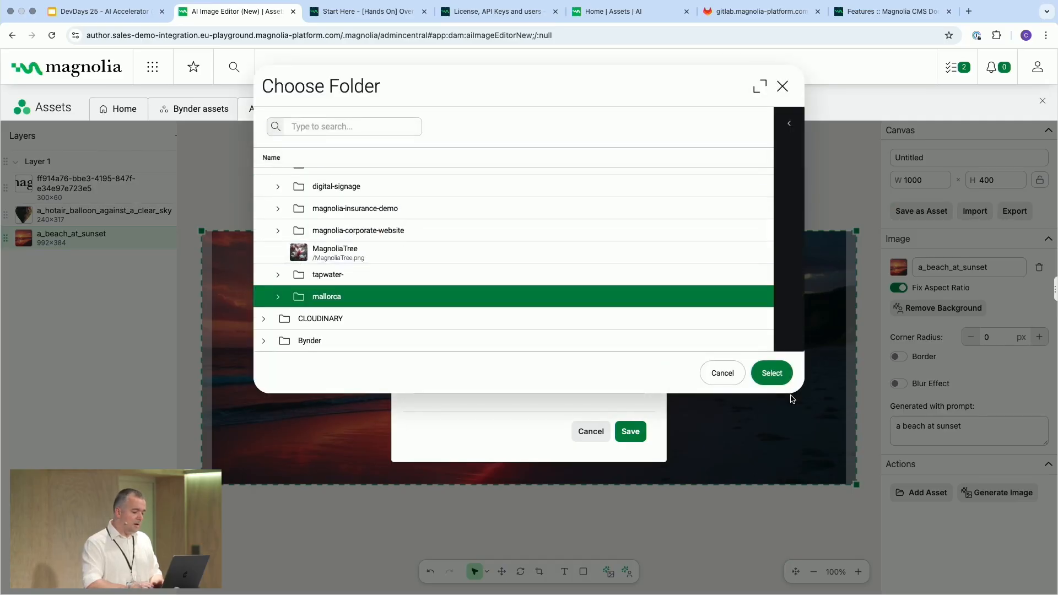
left_click(773, 373)
double_click(434, 384)
type("newbanner")
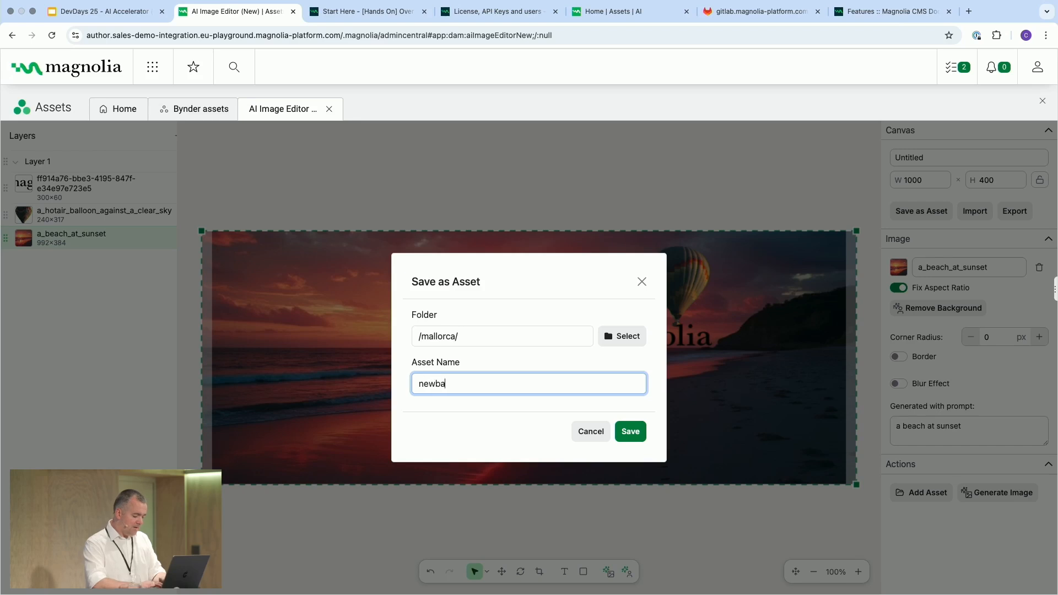
left_click(631, 433)
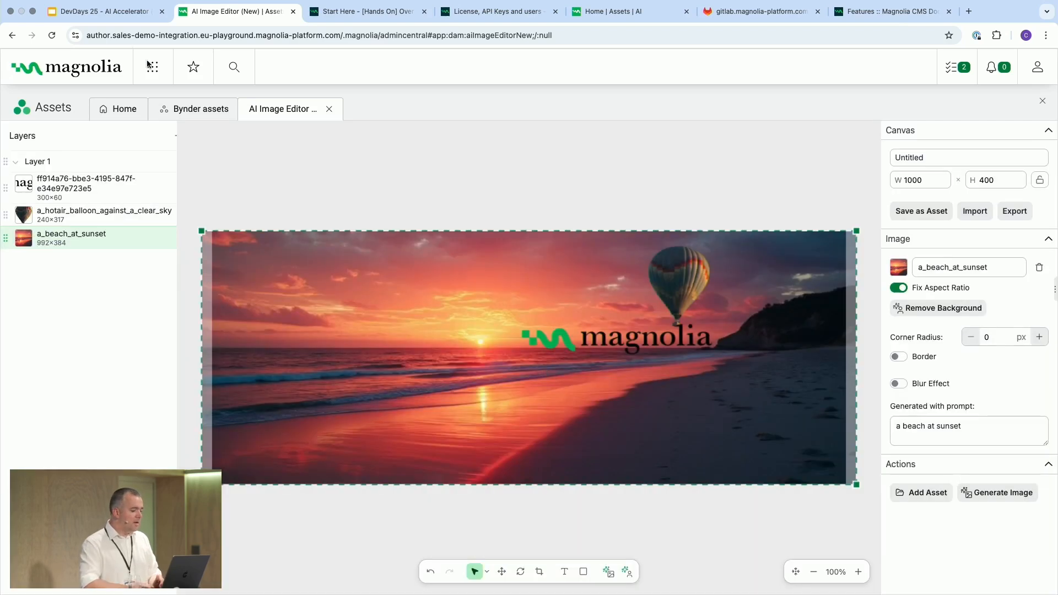
left_click(152, 67)
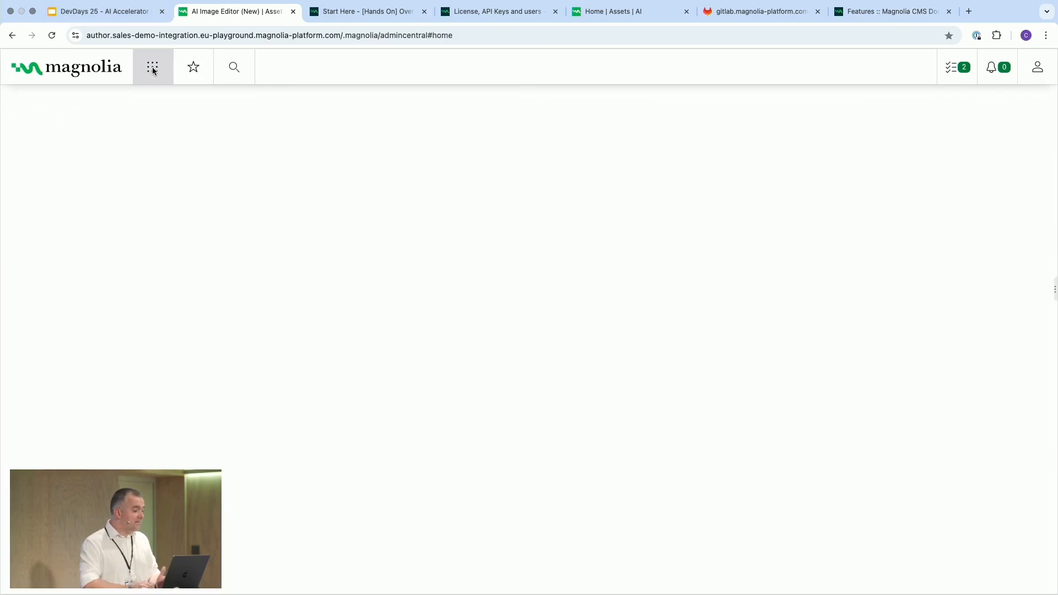
left_click(54, 164)
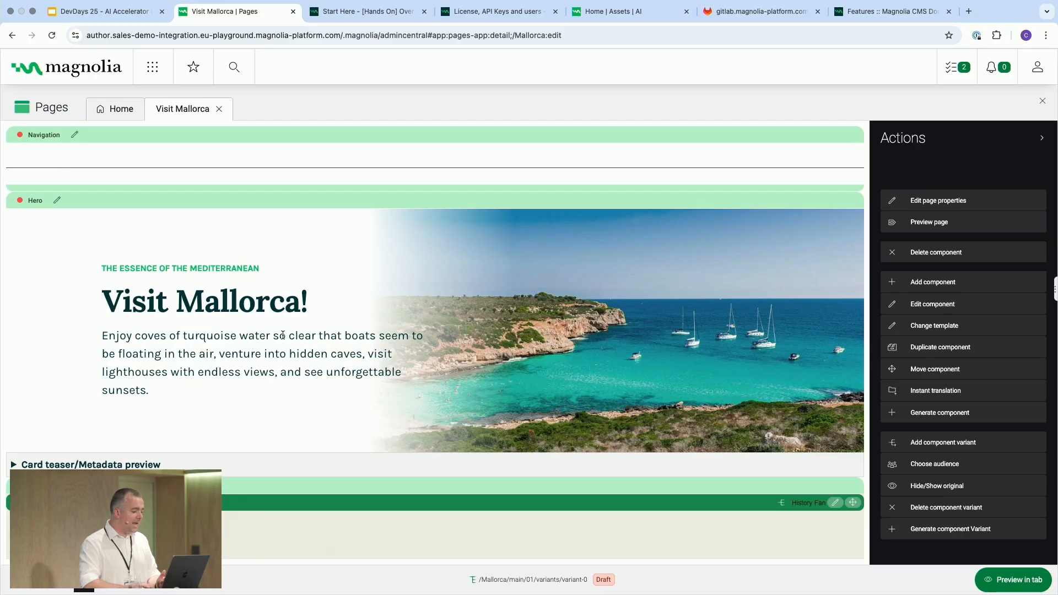
left_click(61, 201)
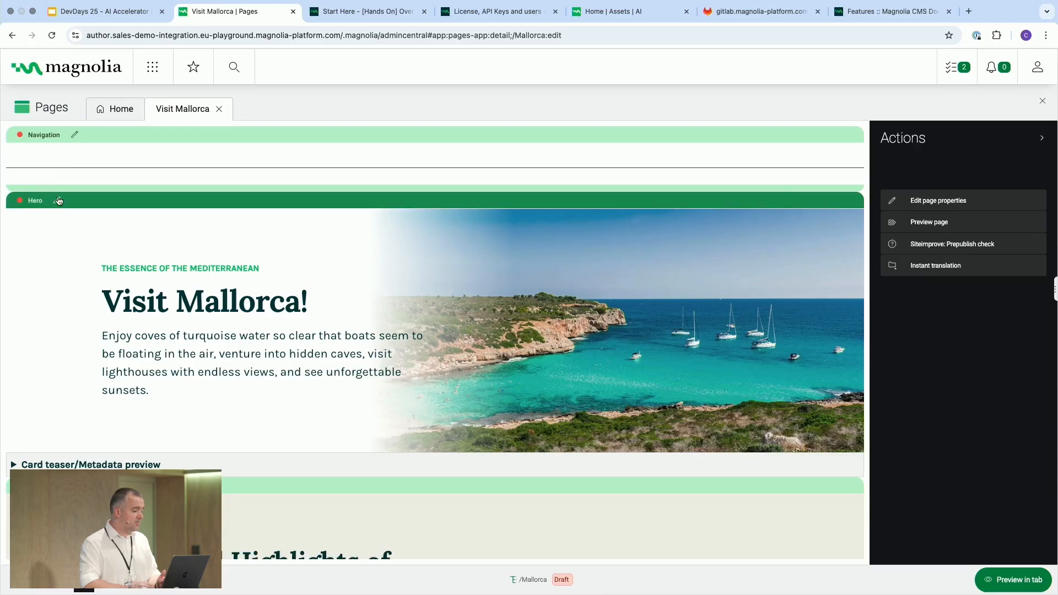
left_click(411, 132)
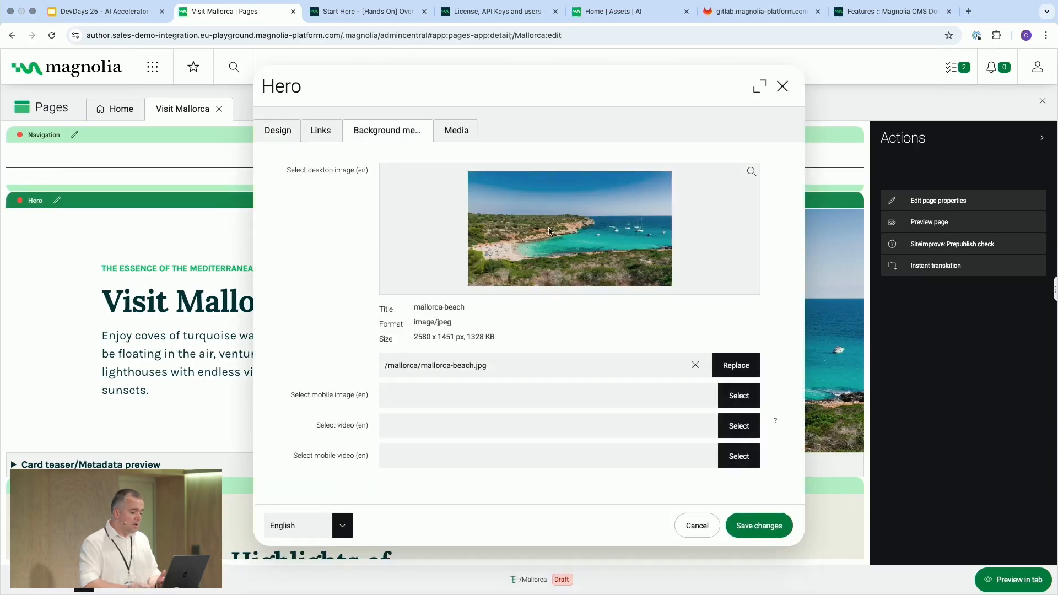
left_click(736, 364)
scroll(381, 270, "down", 1)
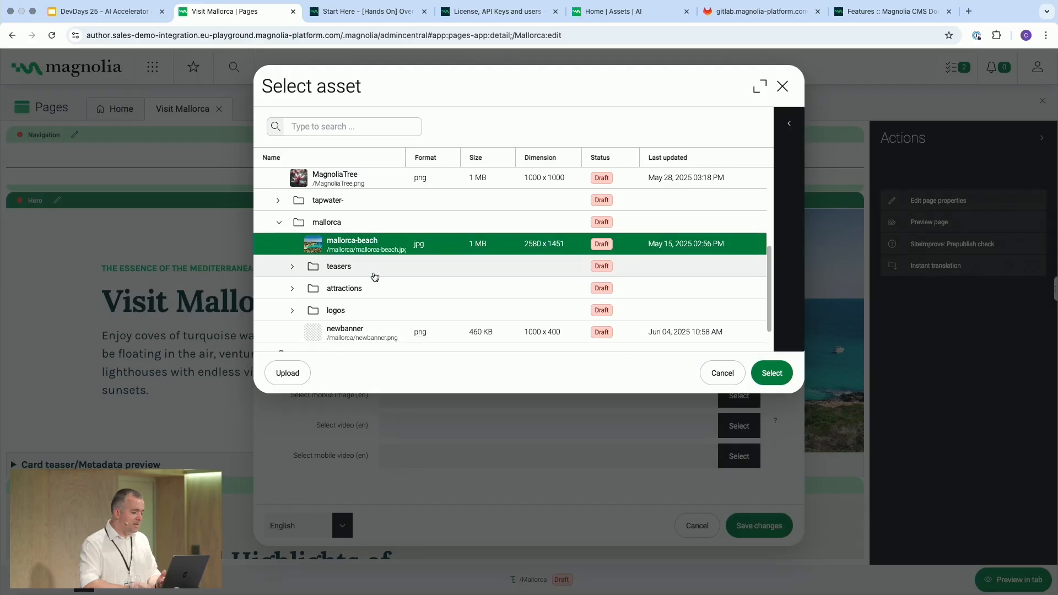
left_click(348, 333)
left_click(766, 374)
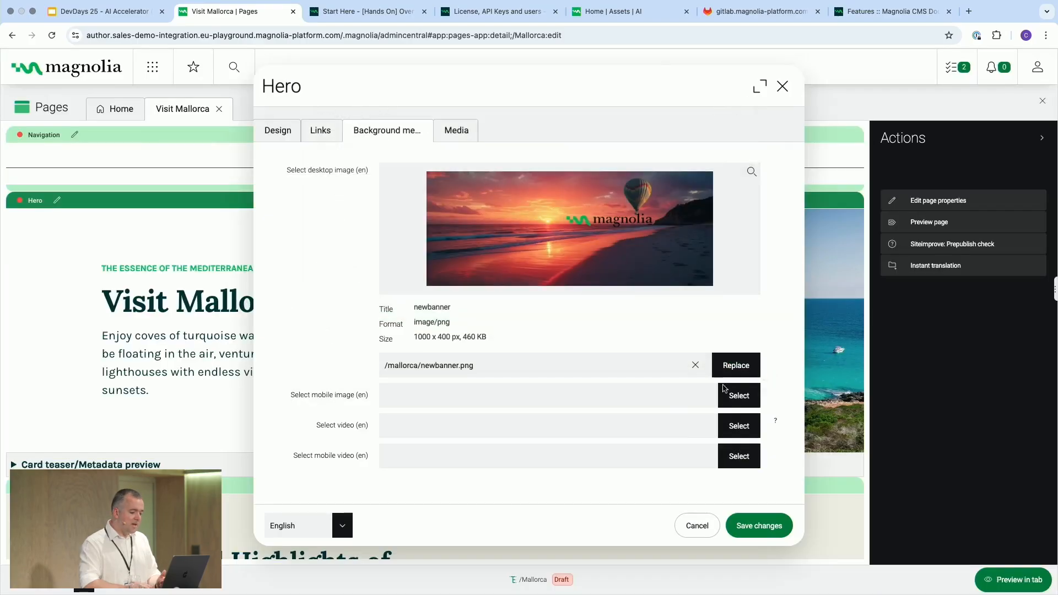
left_click(760, 525)
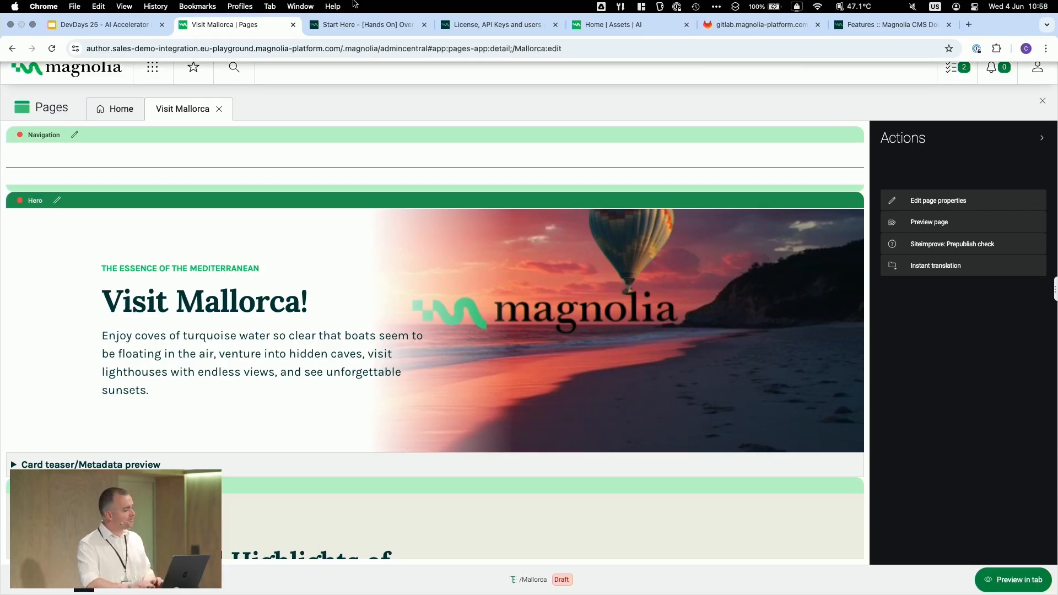
Switch to the DevDays 25 presentation tab and advance through the next slides
left_click(87, 29)
key("Right")
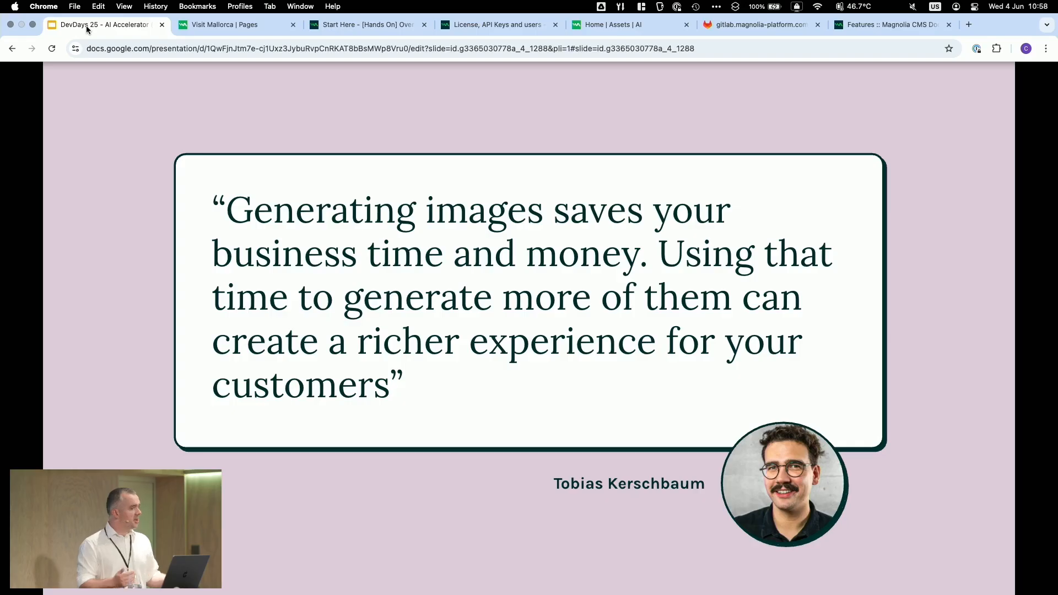
key("Right")
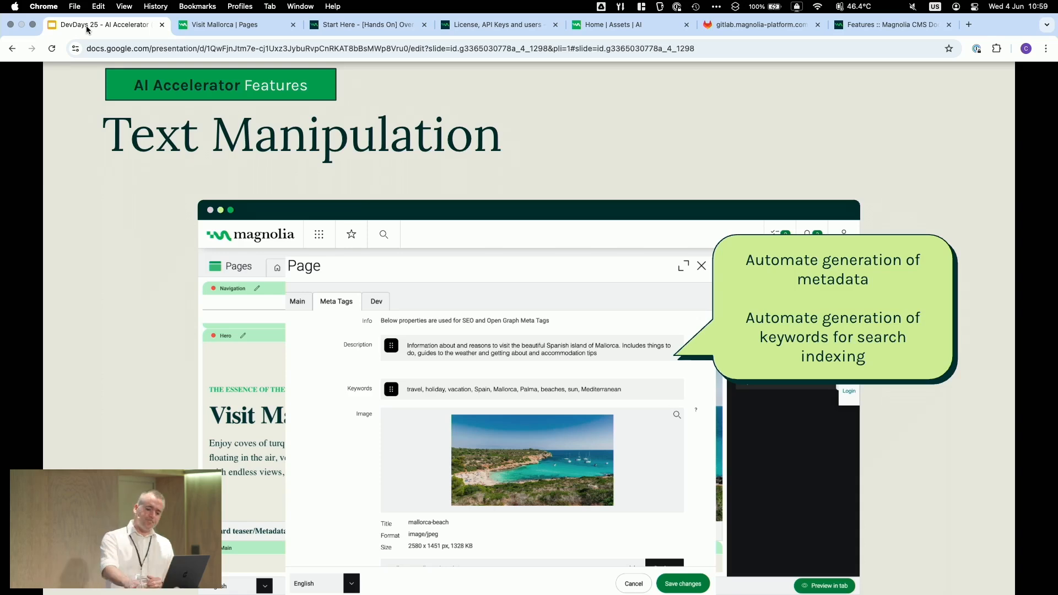
key("Right")
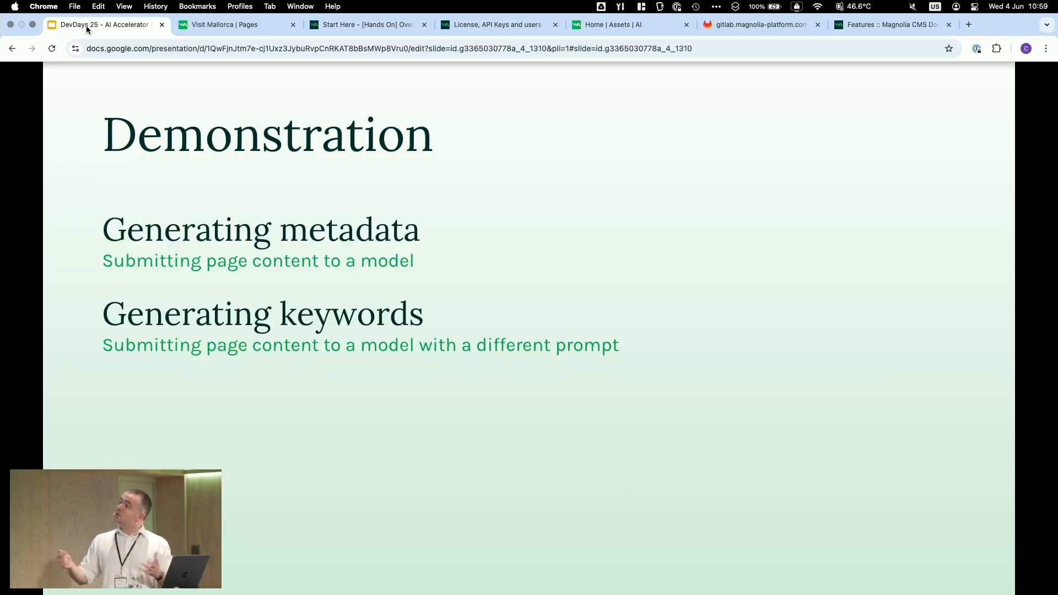
Return to the Visit Mallorca page and open the Meta section of its page properties
left_click(221, 24)
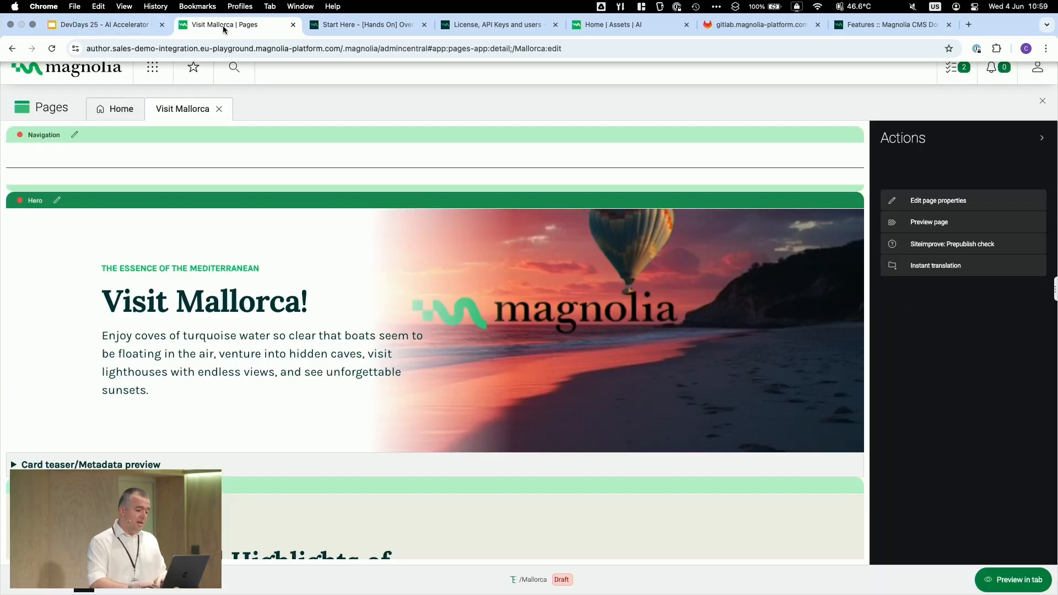
left_click(941, 206)
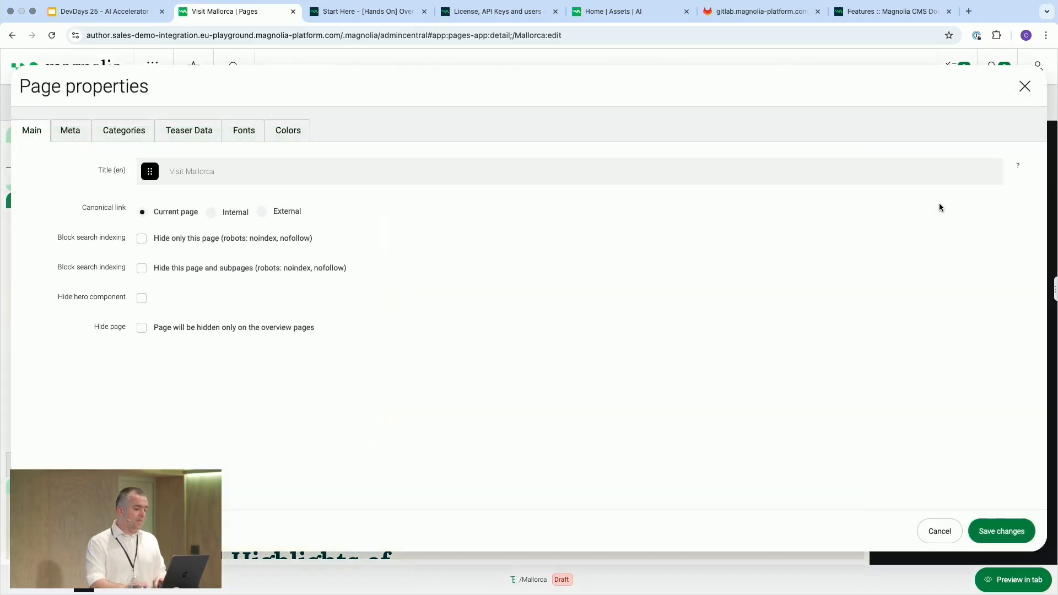
left_click(77, 131)
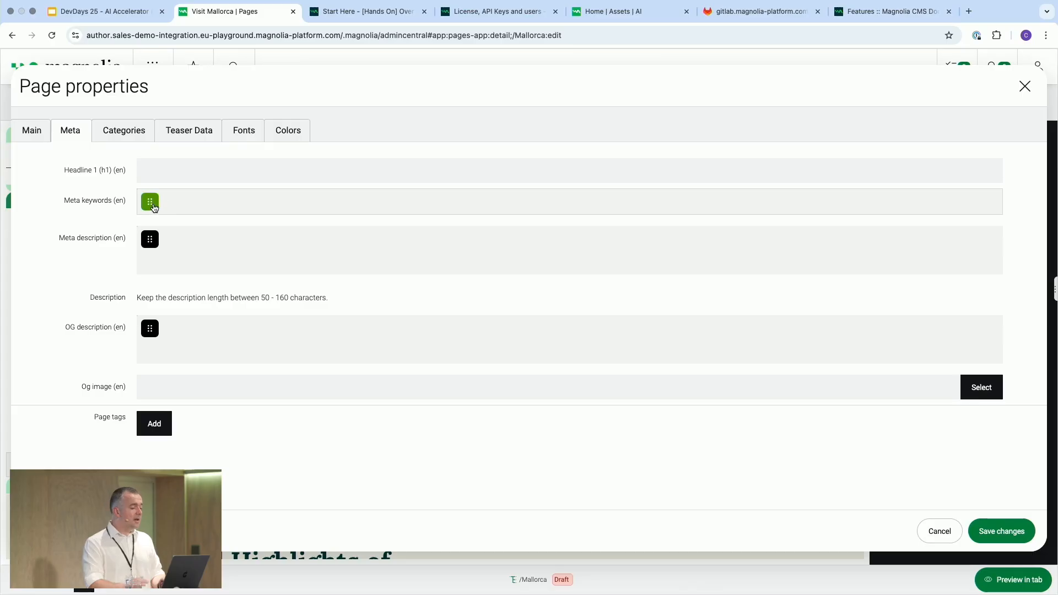
Generate the meta keywords and the meta description with the AI SEO generators, then save the page properties
left_click(150, 203)
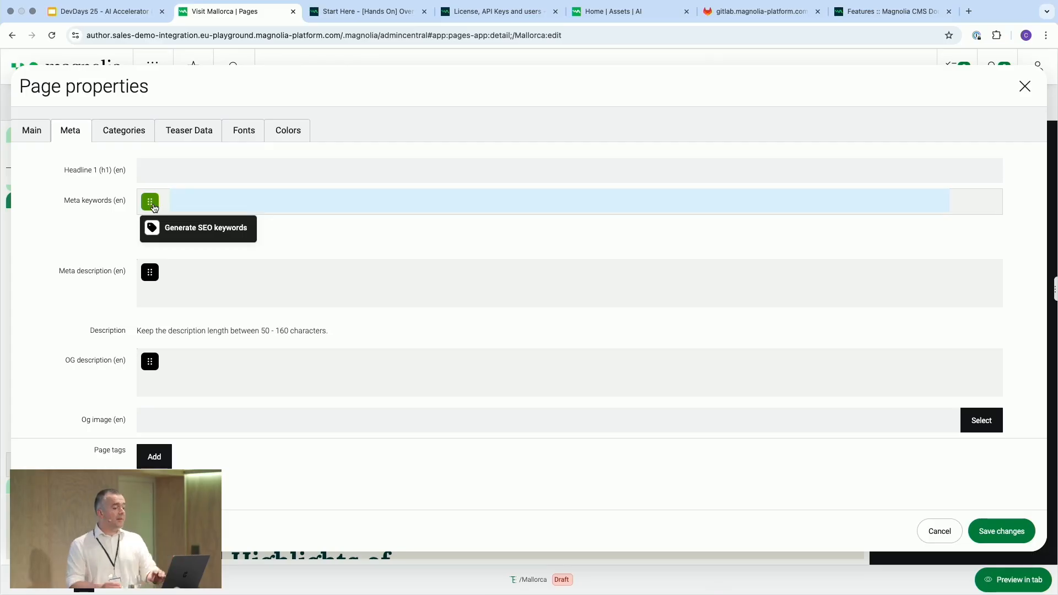
left_click(178, 234)
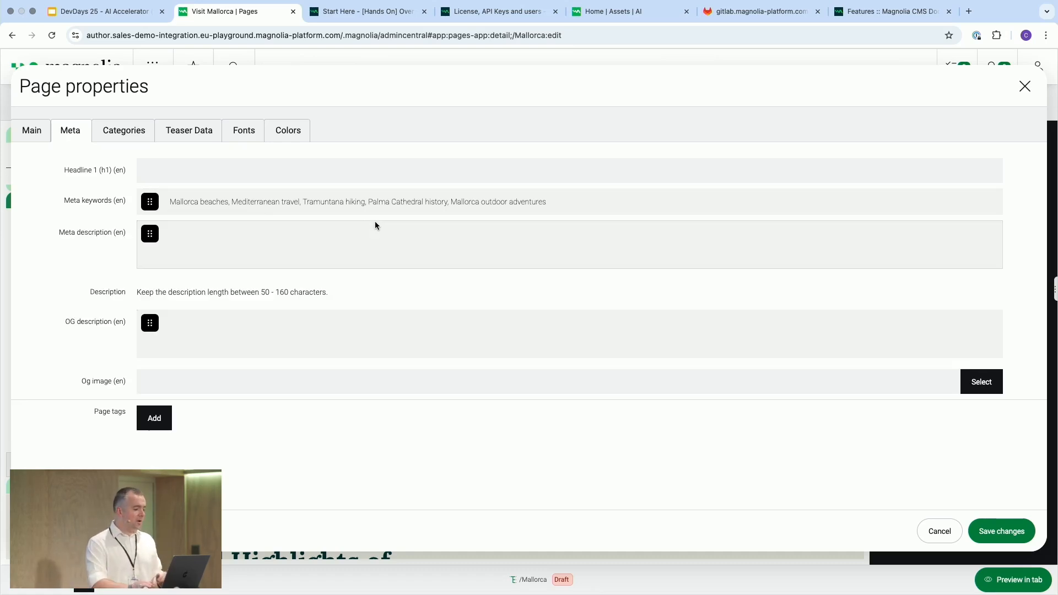
mouse_move(155, 240)
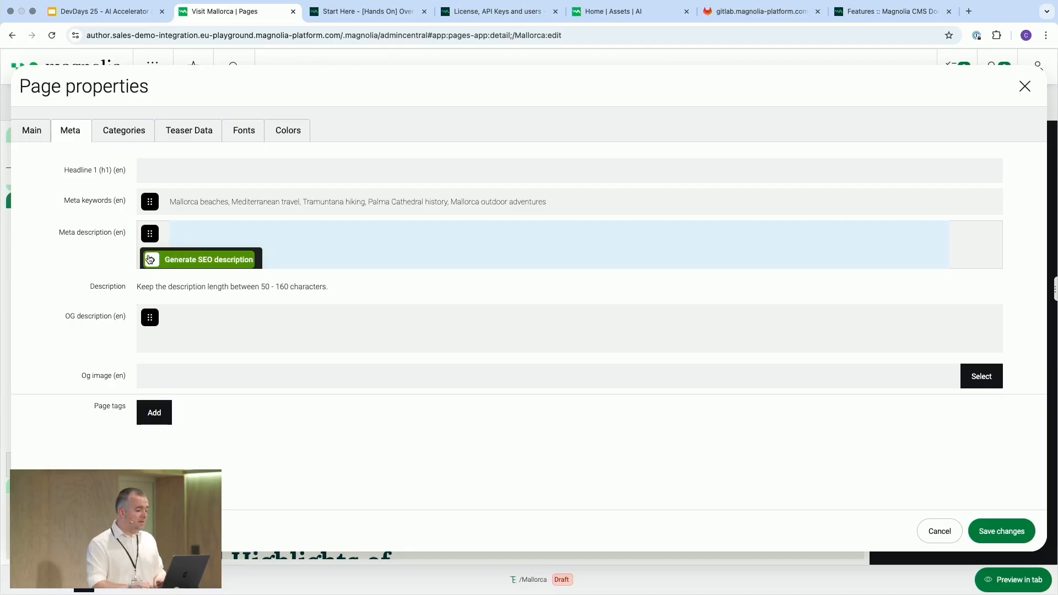
left_click(149, 259)
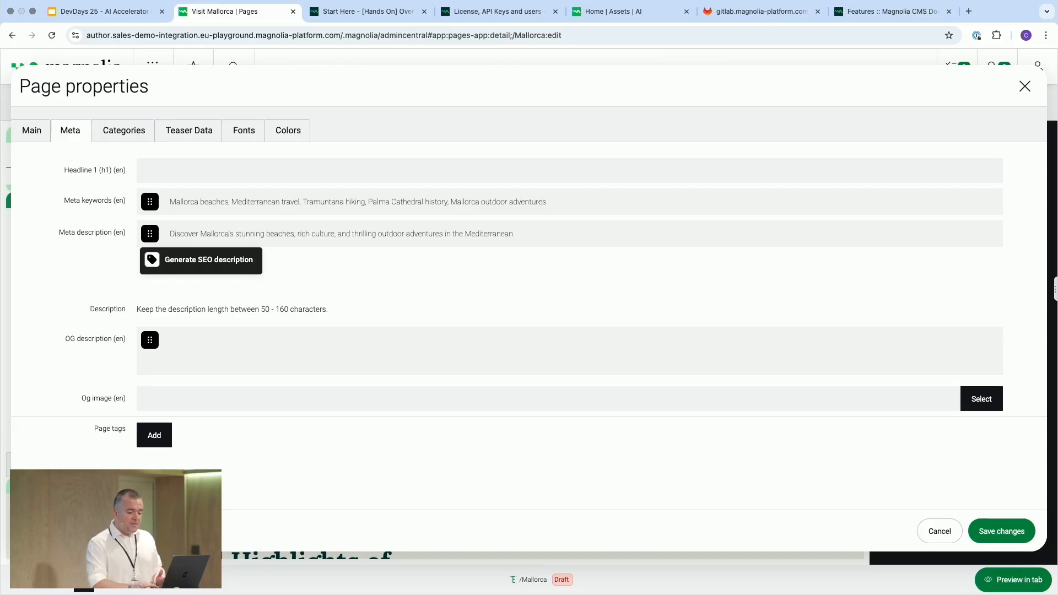
left_click(1002, 532)
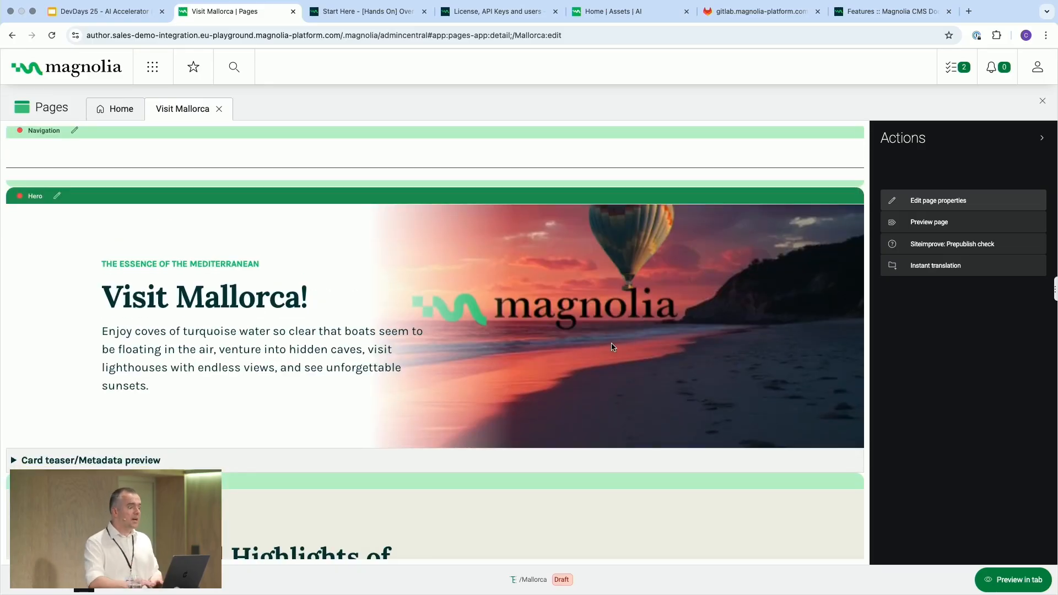
Switch to the DevDays 25 presentation tab and advance to the next slide
left_click(105, 12)
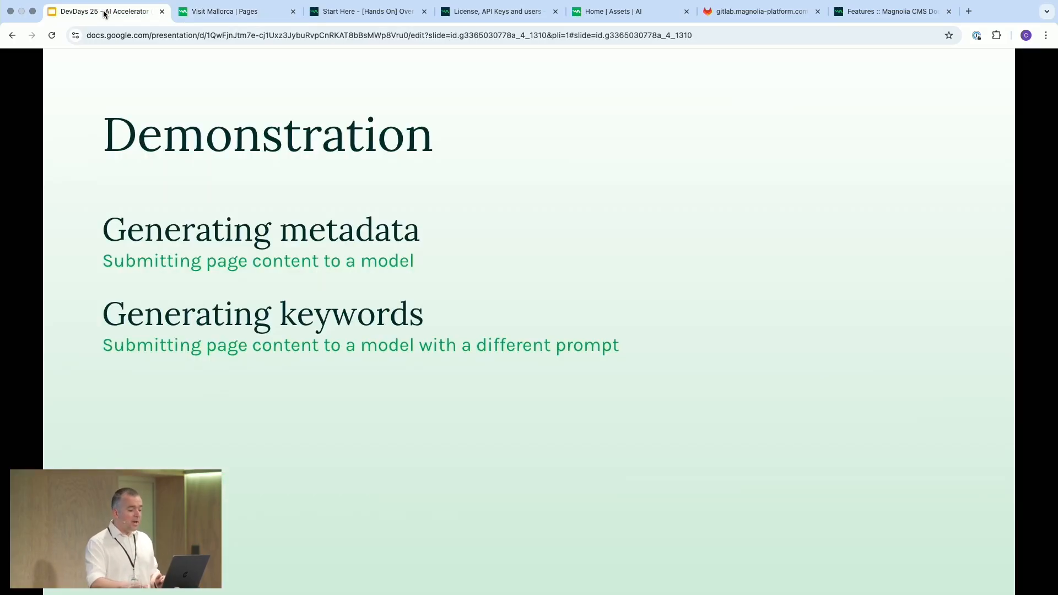
key("Right")
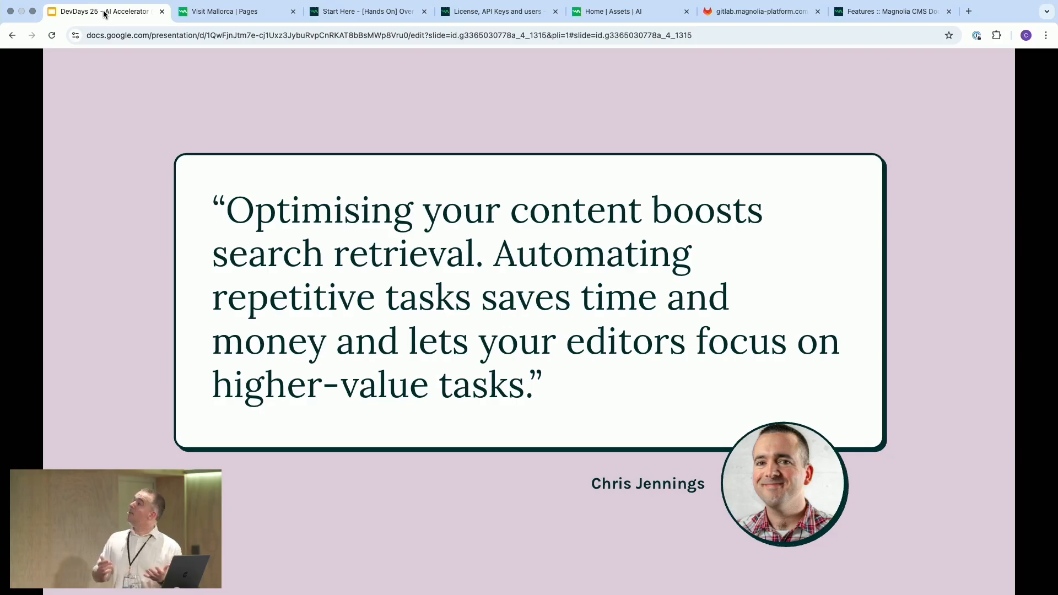
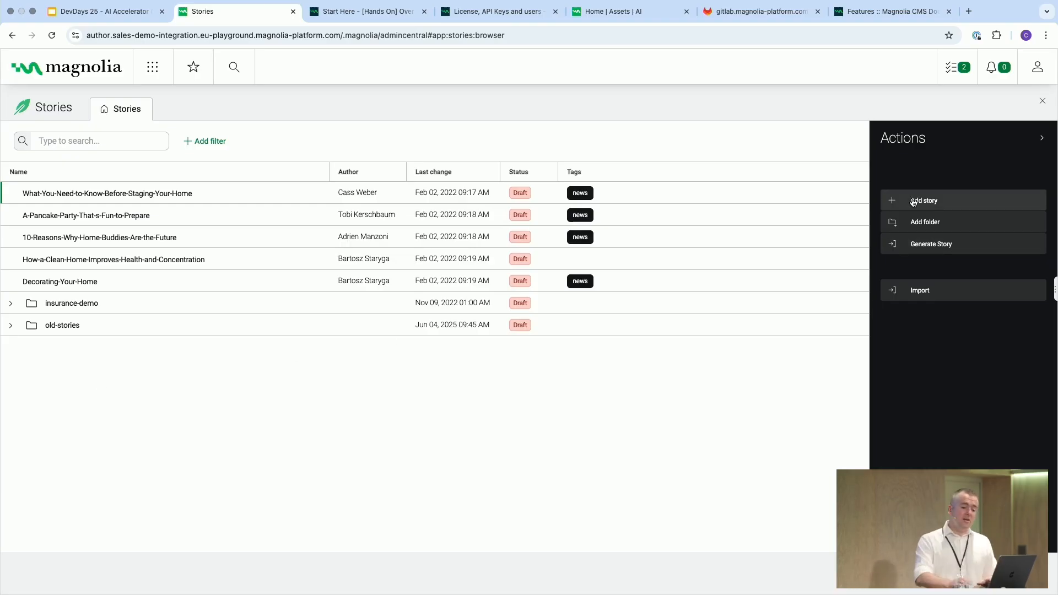
Start generating a new story and choose the Personalized-Blog-Posts prompt
left_click(918, 245)
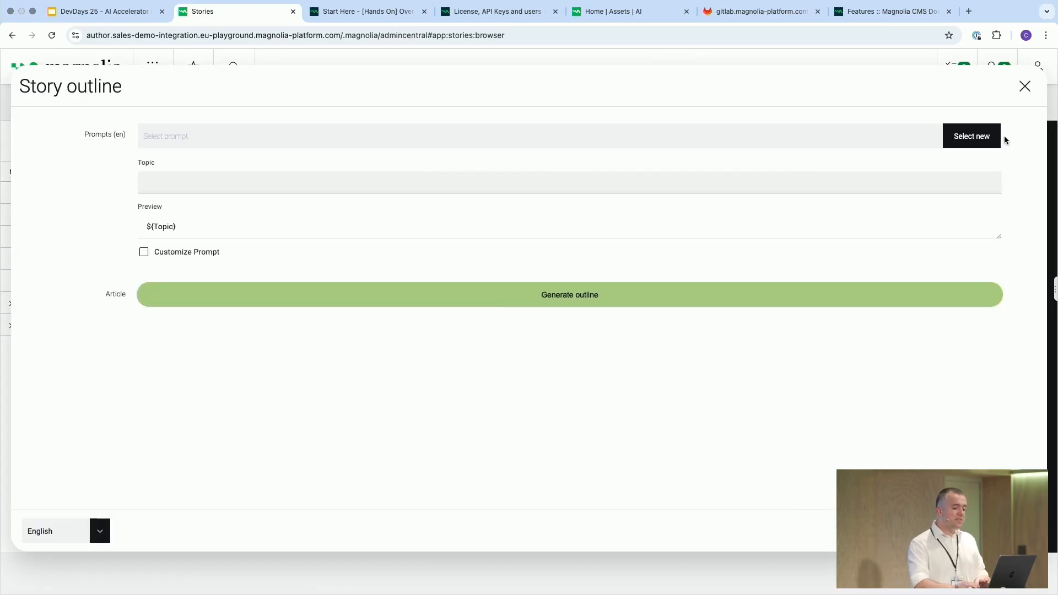
left_click(972, 136)
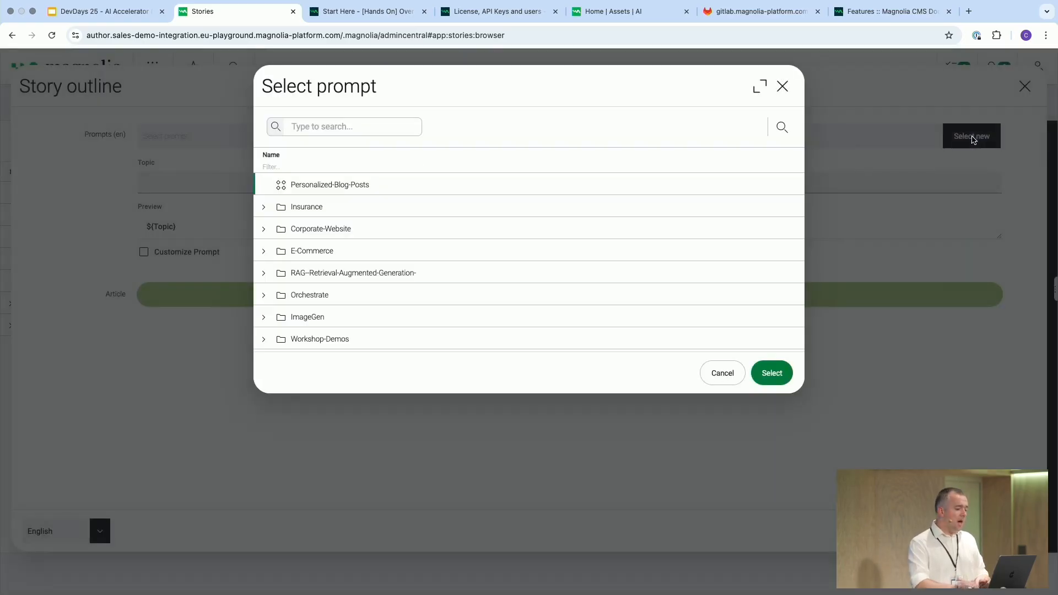
left_click(357, 192)
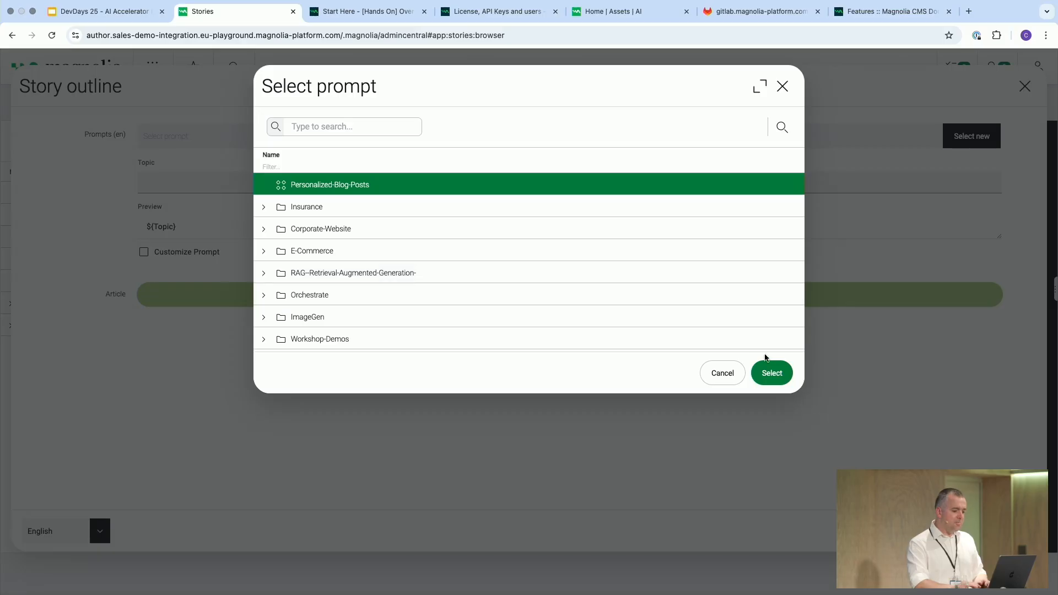
left_click(772, 375)
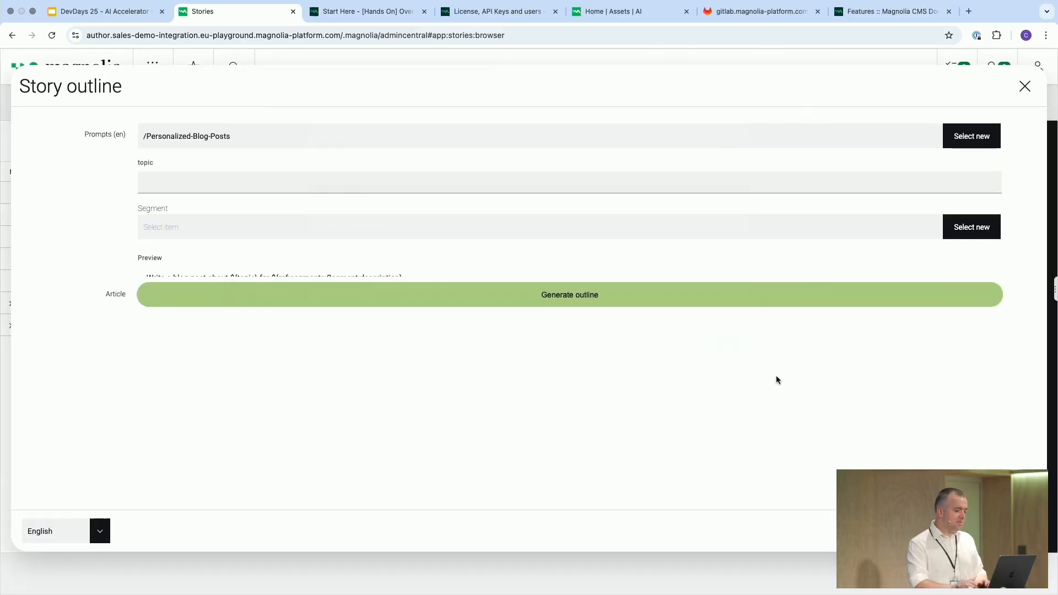
Enter the topic "reasons to visit mallorca"
left_click(160, 186)
type("reasons to b")
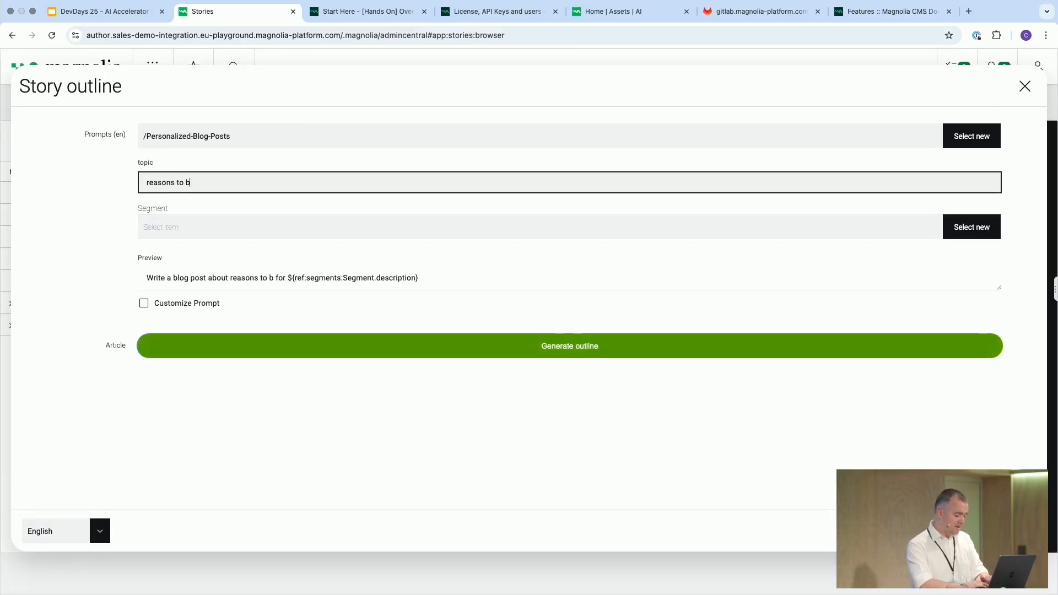
key("BackSpace")
type("visit mallorca")
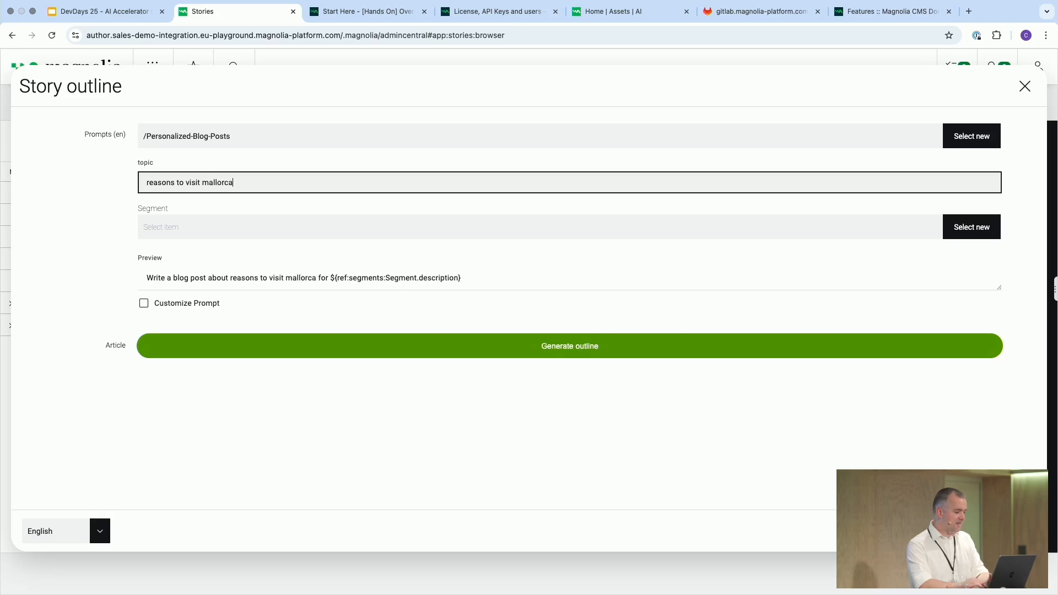
Choose the Mallorca / Active-Traveller segment for the story
left_click(179, 235)
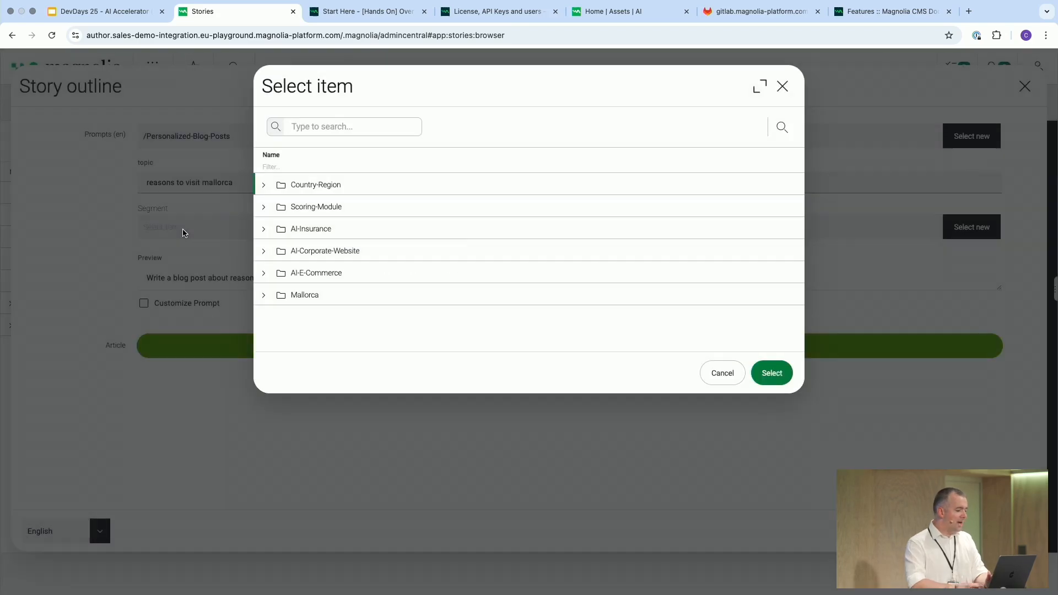
left_click(264, 296)
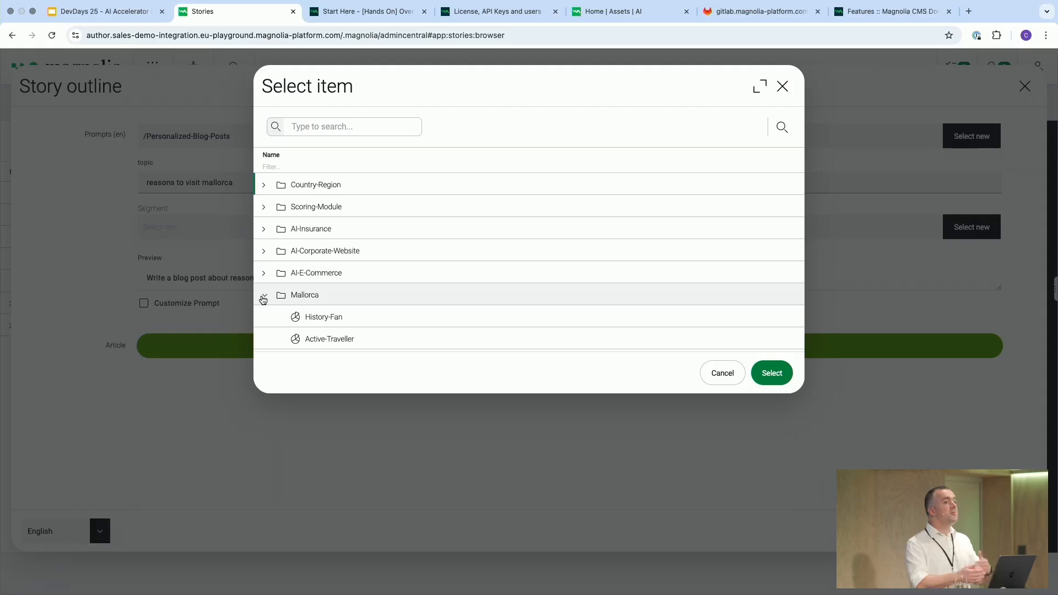
left_click(331, 341)
left_click(772, 362)
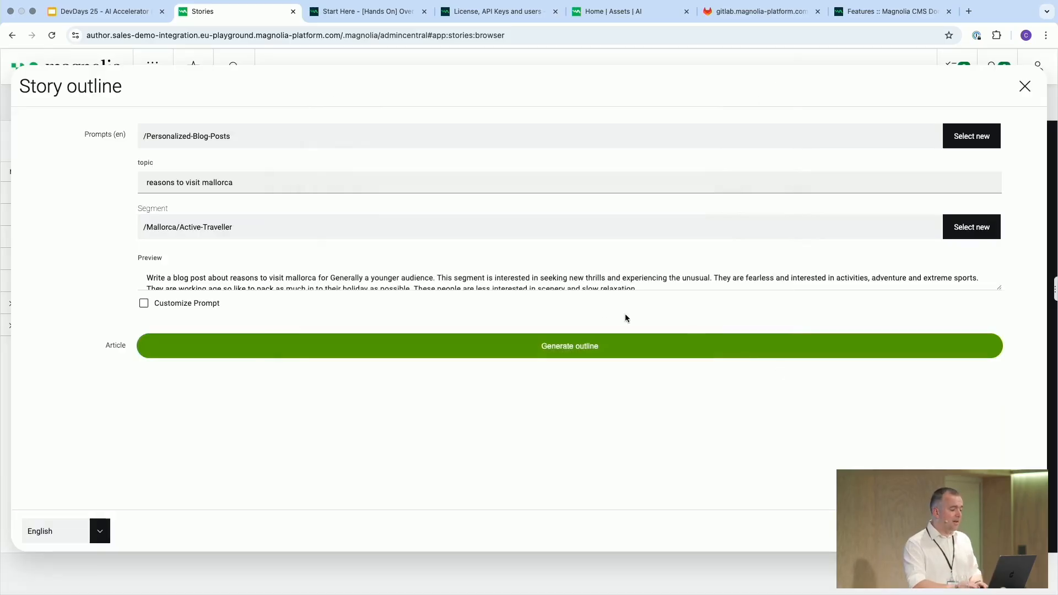
Generate the story outline and review the generated article sections
scroll(553, 276, "down", 2)
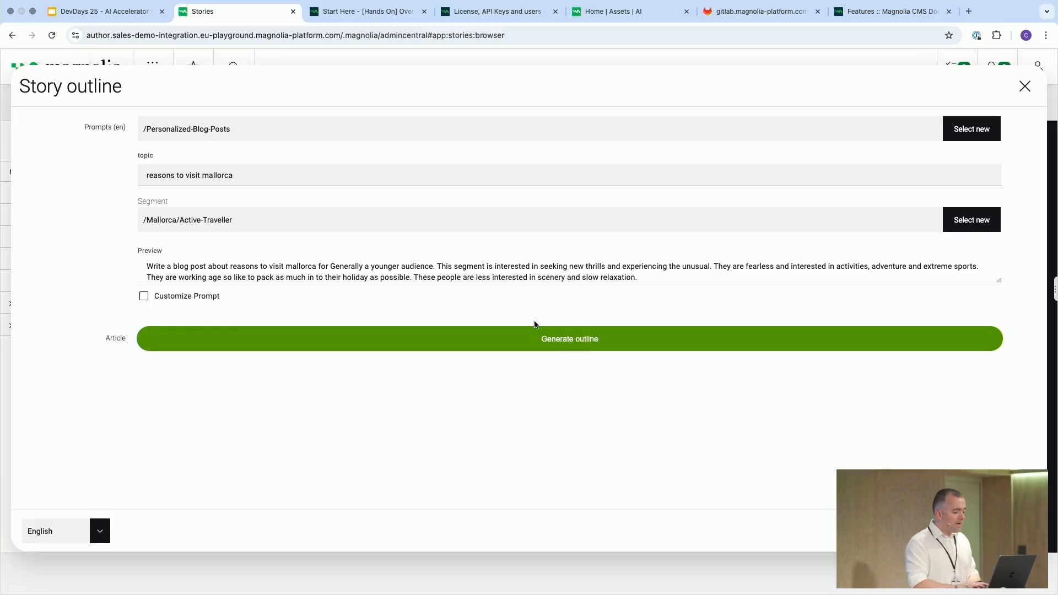
left_click(550, 340)
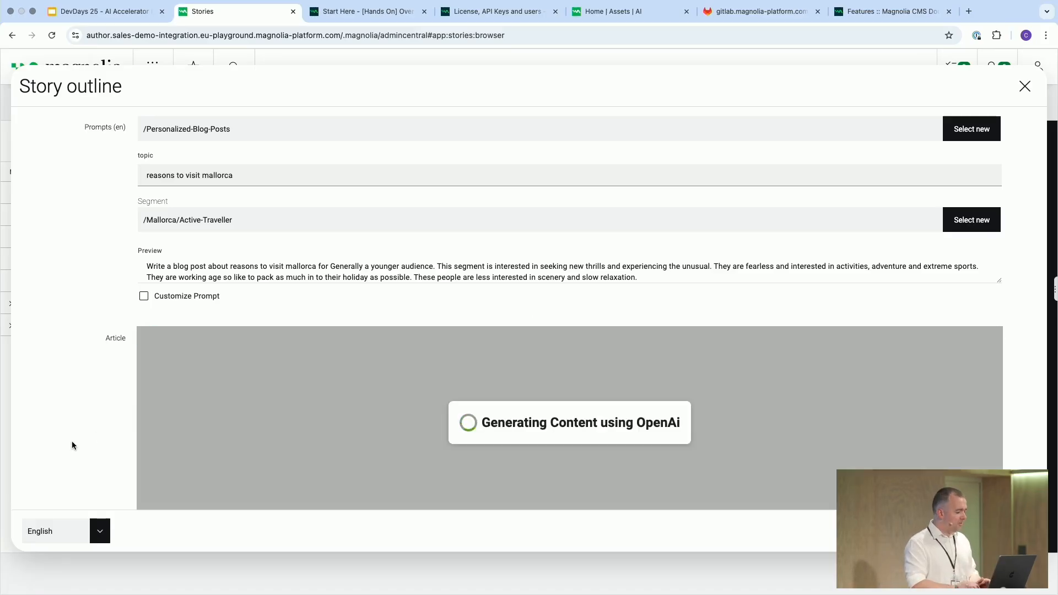
scroll(71, 446, "down", 2)
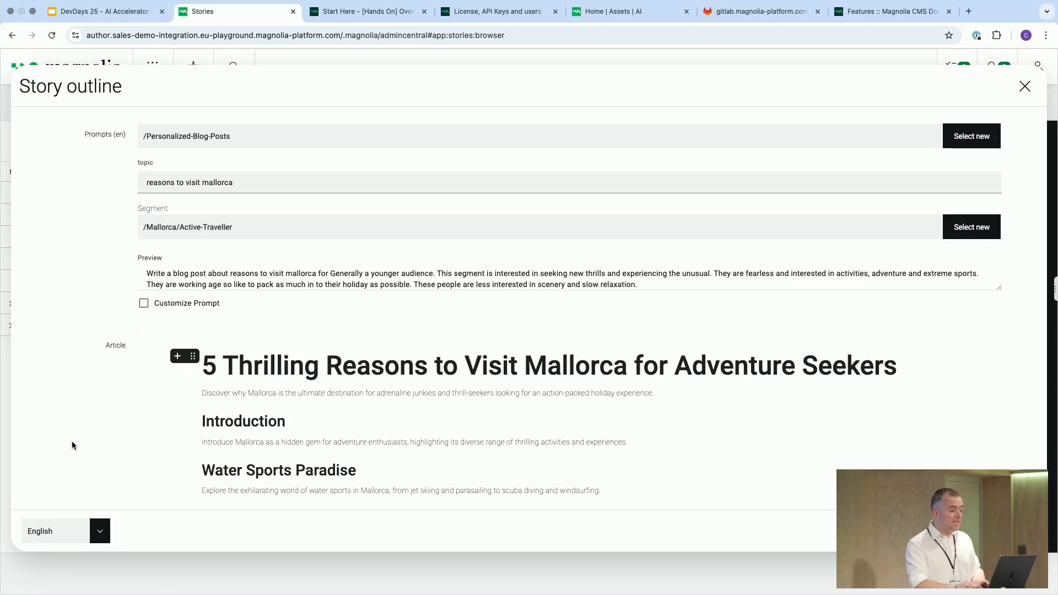
scroll(71, 446, "down", 2)
scroll(386, 406, "down", 5)
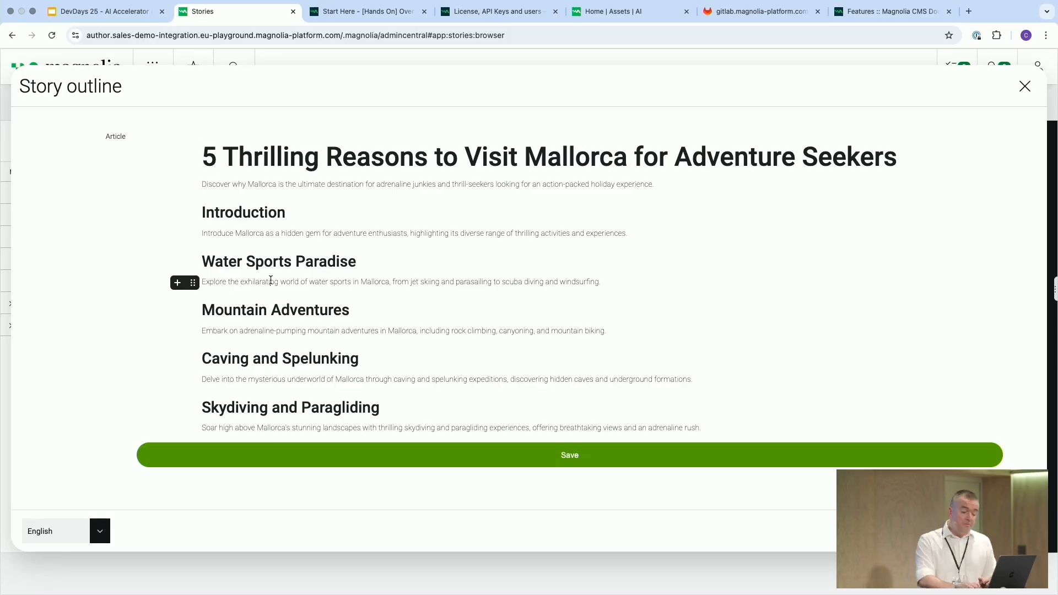
Expand the Water Sports Paradise paragraph to 120 words
left_click(192, 284)
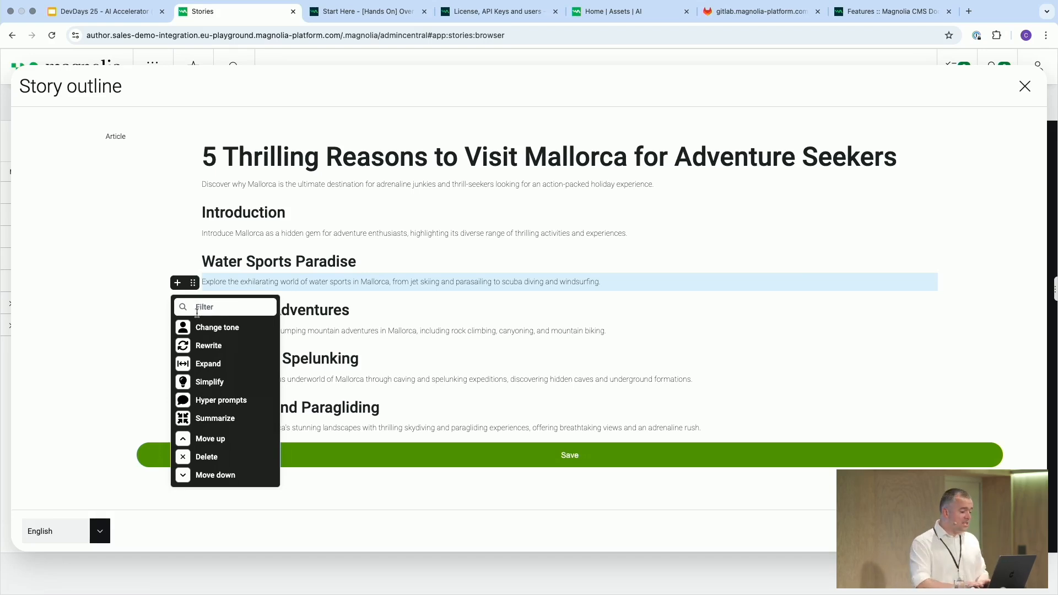
left_click(216, 368)
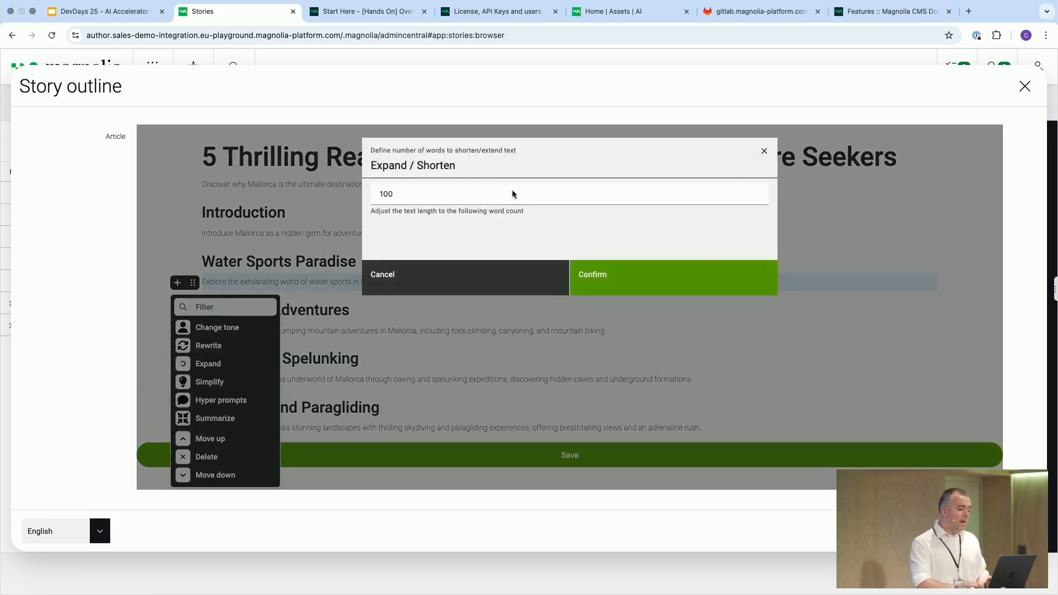
left_click(487, 191)
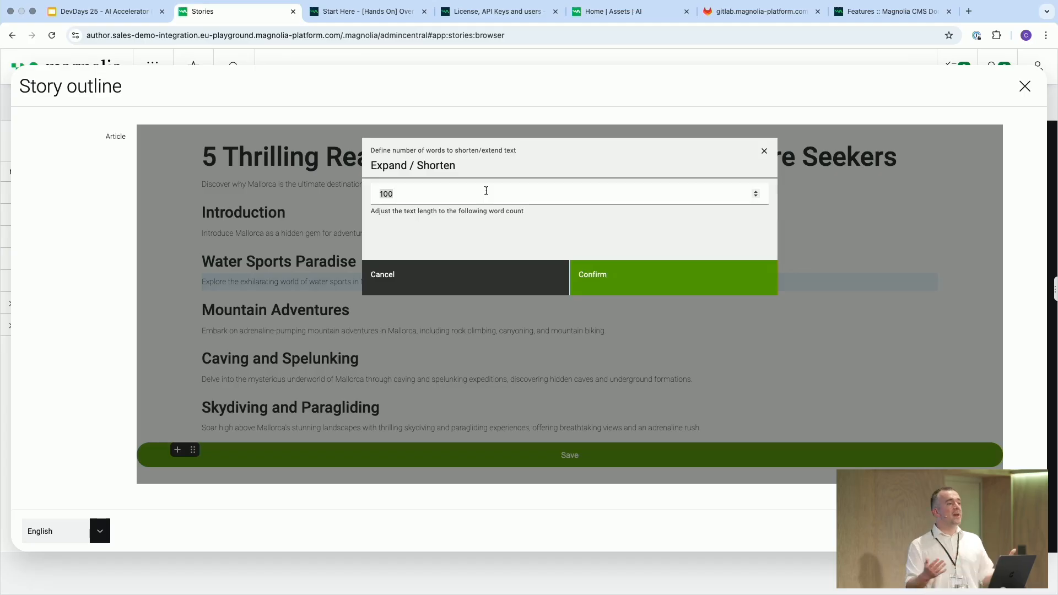
type("120")
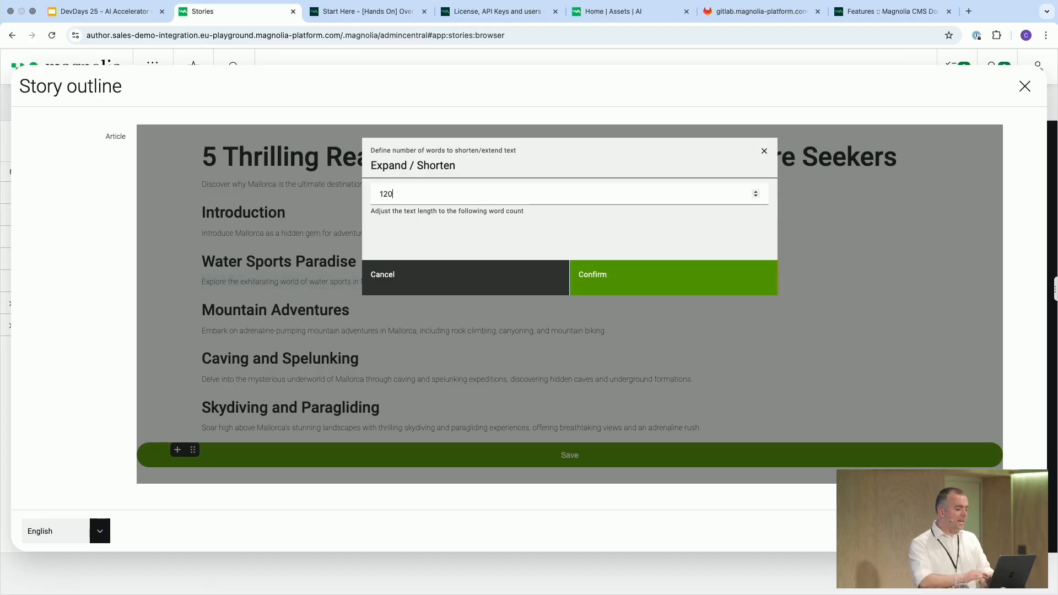
left_click(594, 276)
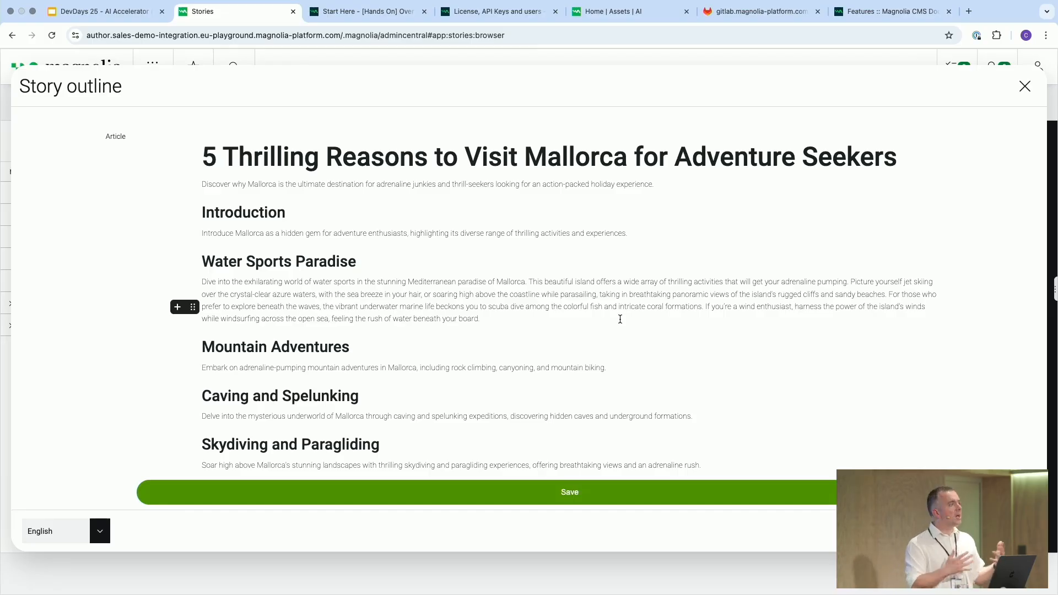
left_click(462, 305)
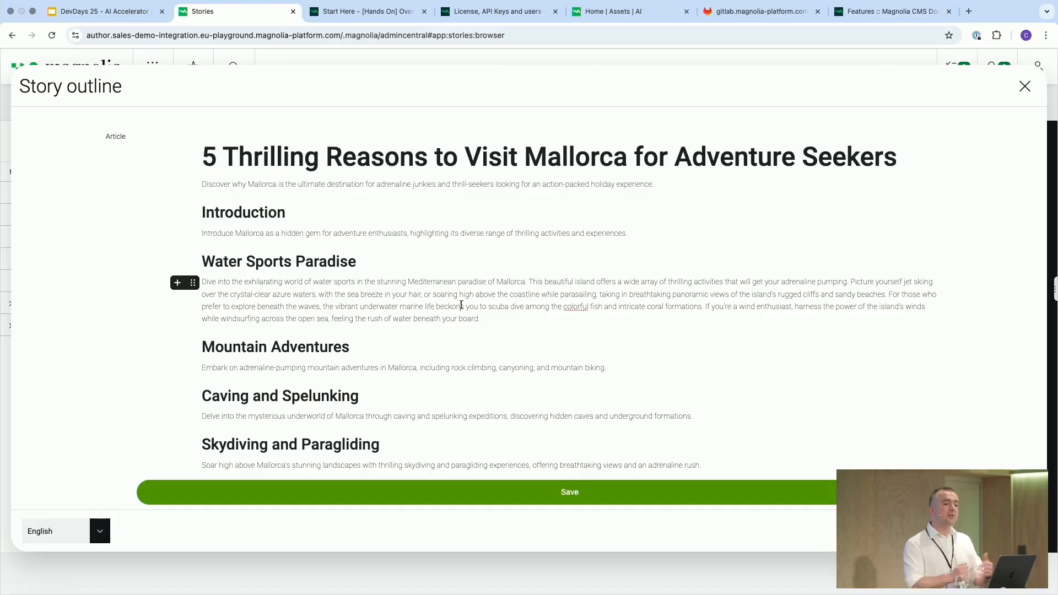
left_click(193, 283)
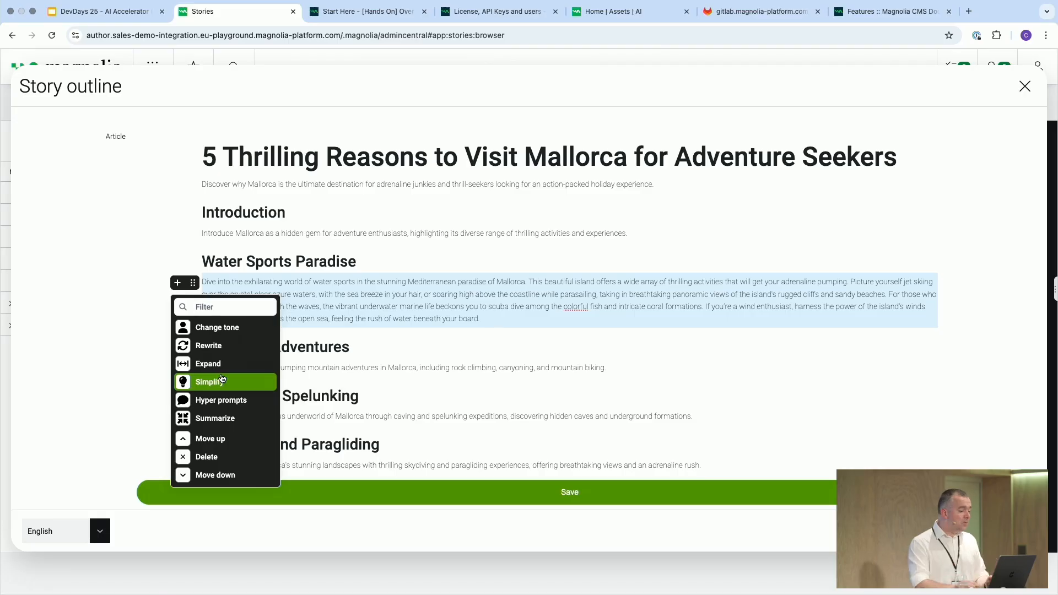
left_click(219, 401)
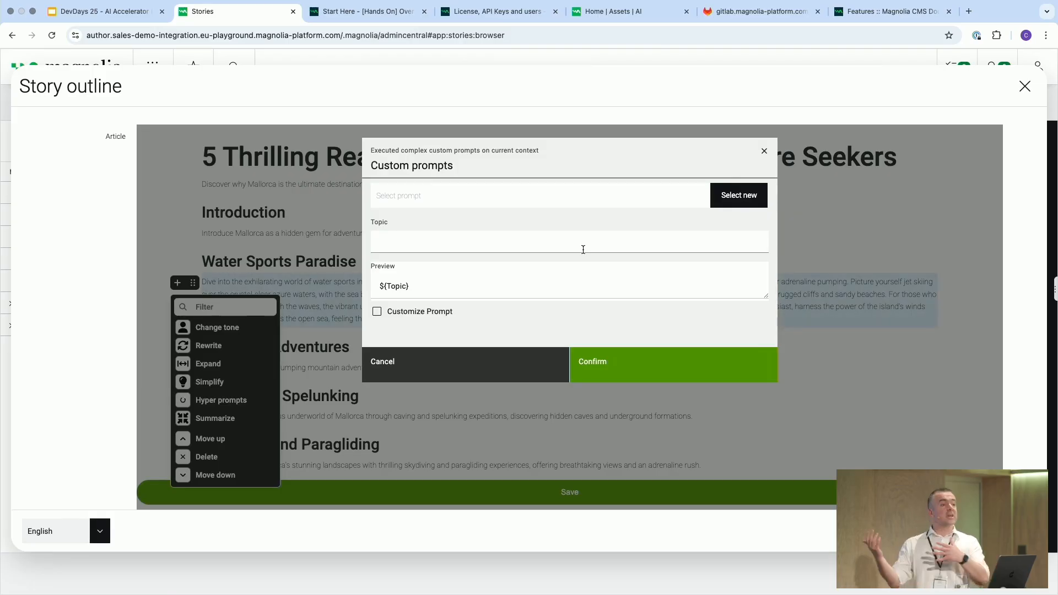
left_click(386, 365)
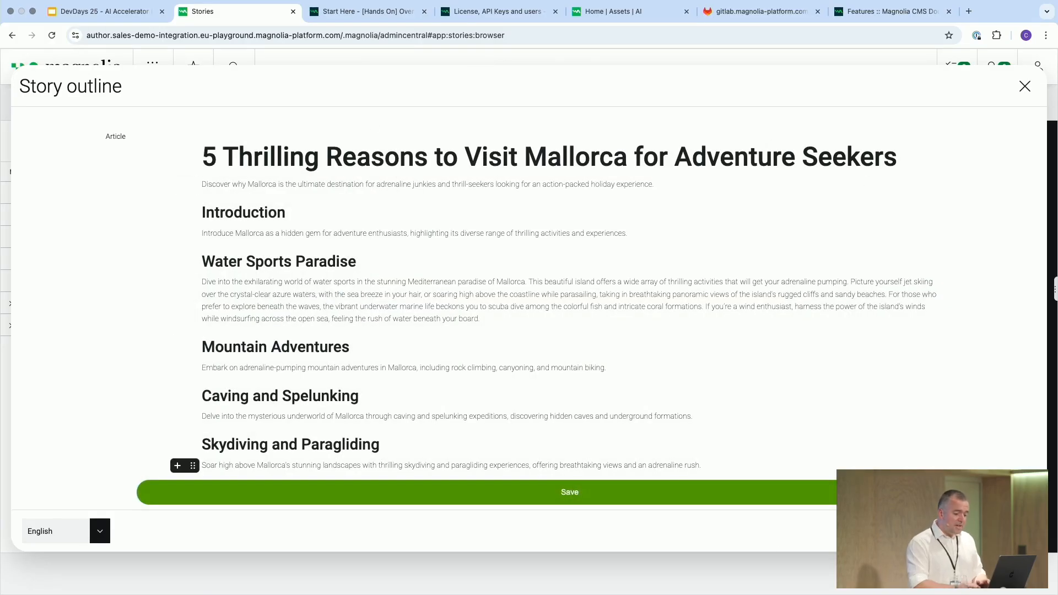
Save the generated story and select it in the stories list
left_click(621, 493)
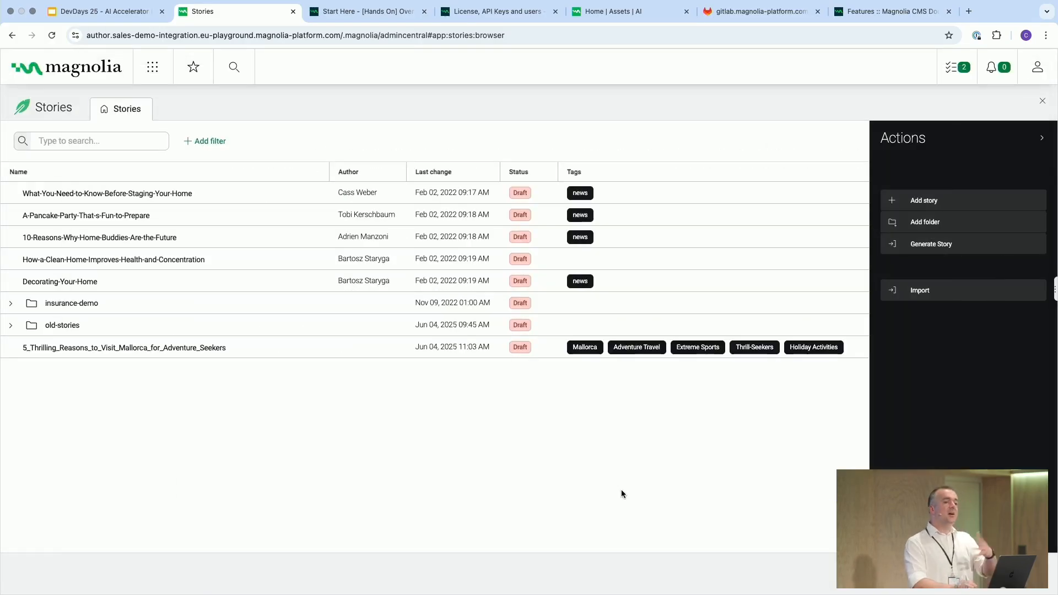
left_click(188, 353)
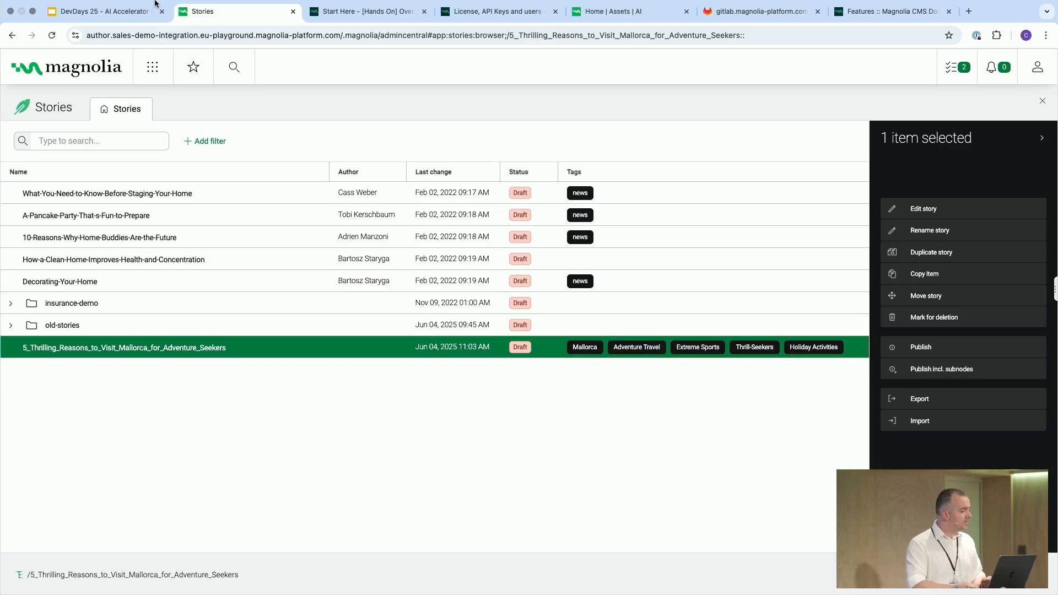
Switch to the DevDays 25 presentation tab and advance to the next slide
left_click(108, 16)
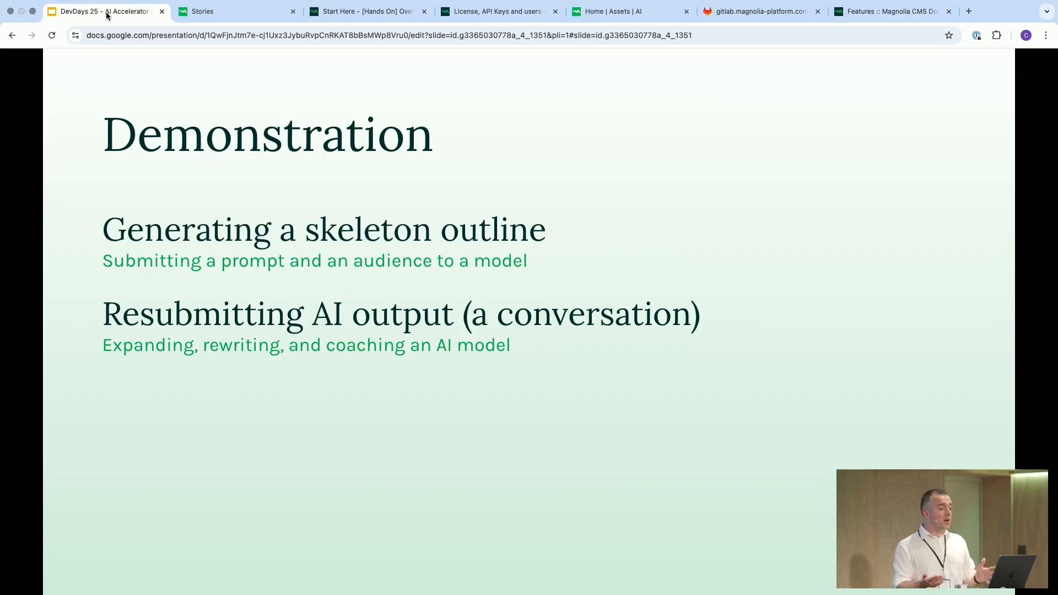
key("Right")
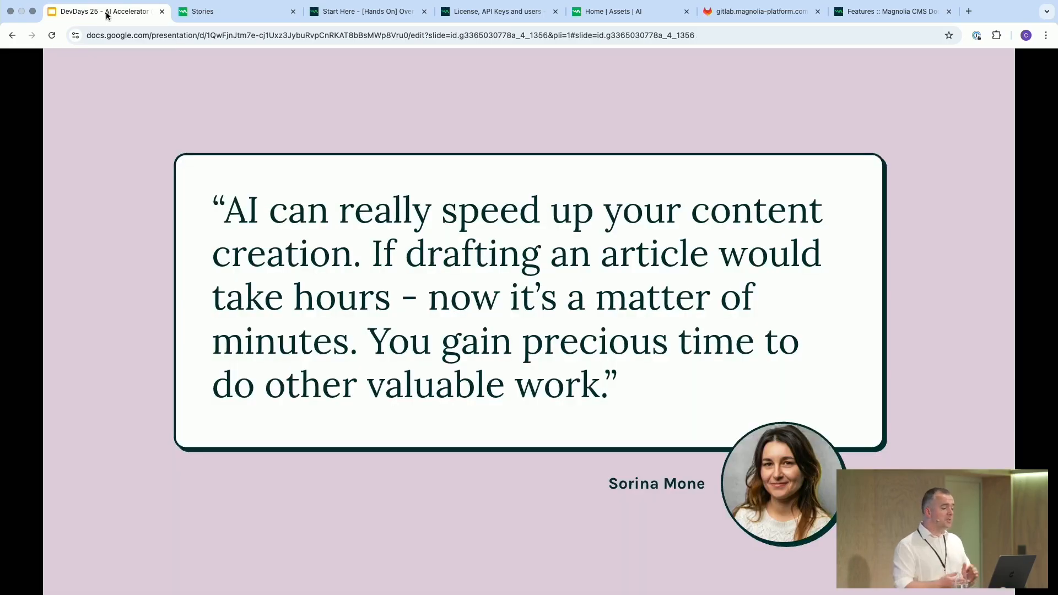